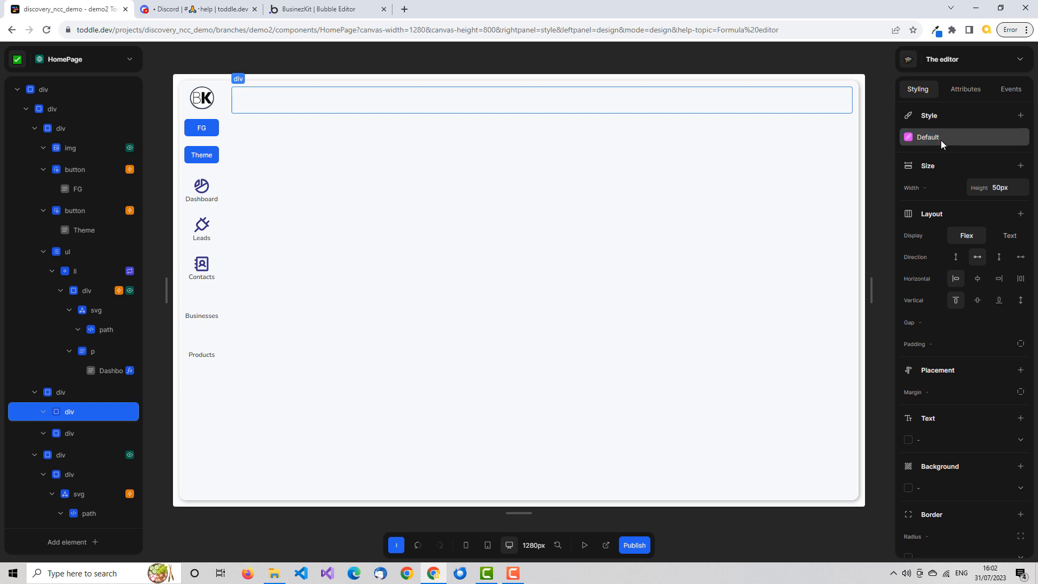
Review the styling properties available under the header div's Default style.
scroll(940, 140, down, 3)
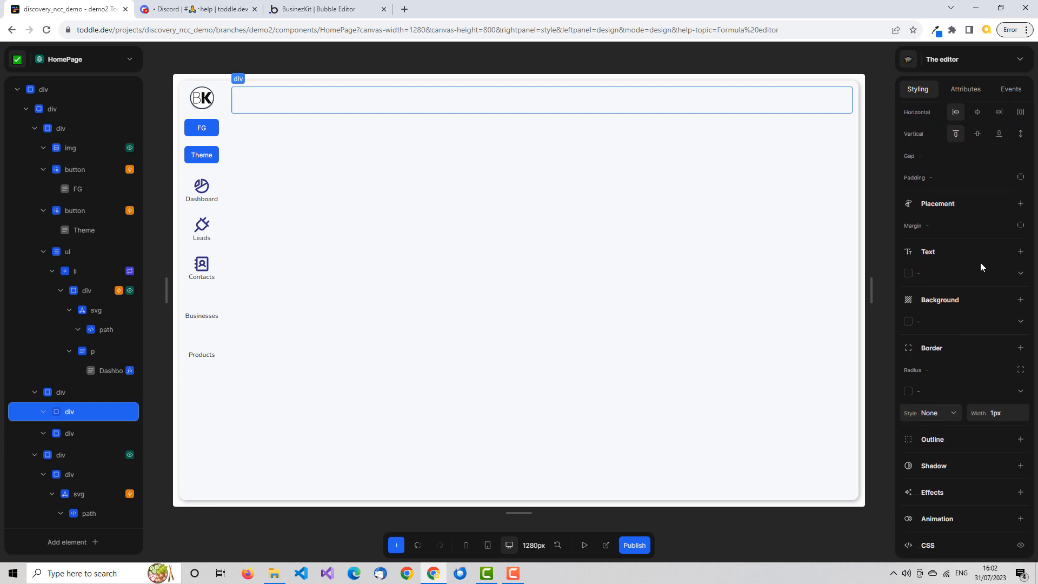
scroll(981, 262, up, 3)
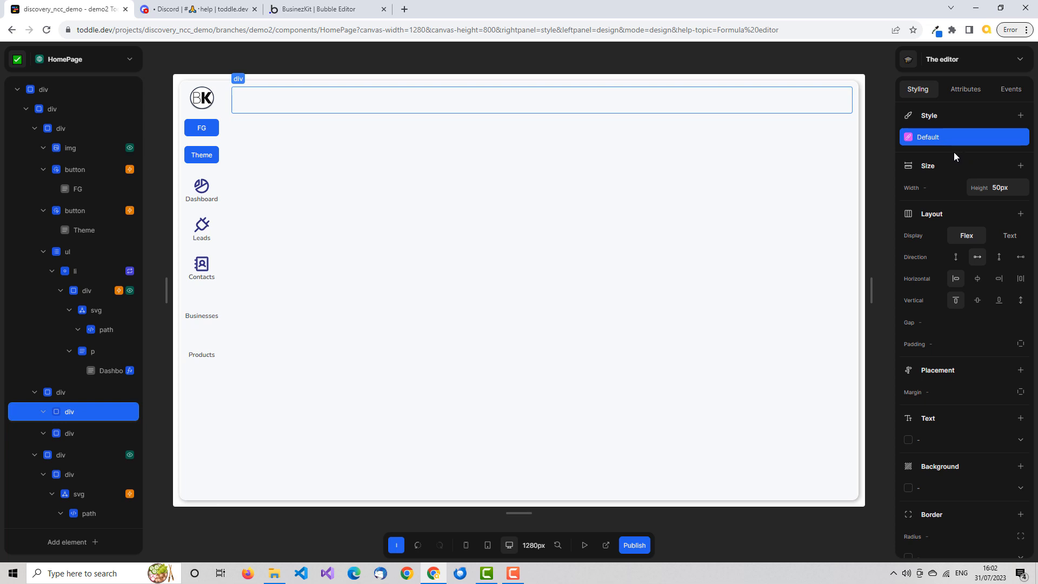
click(933, 133)
click(934, 134)
click(935, 135)
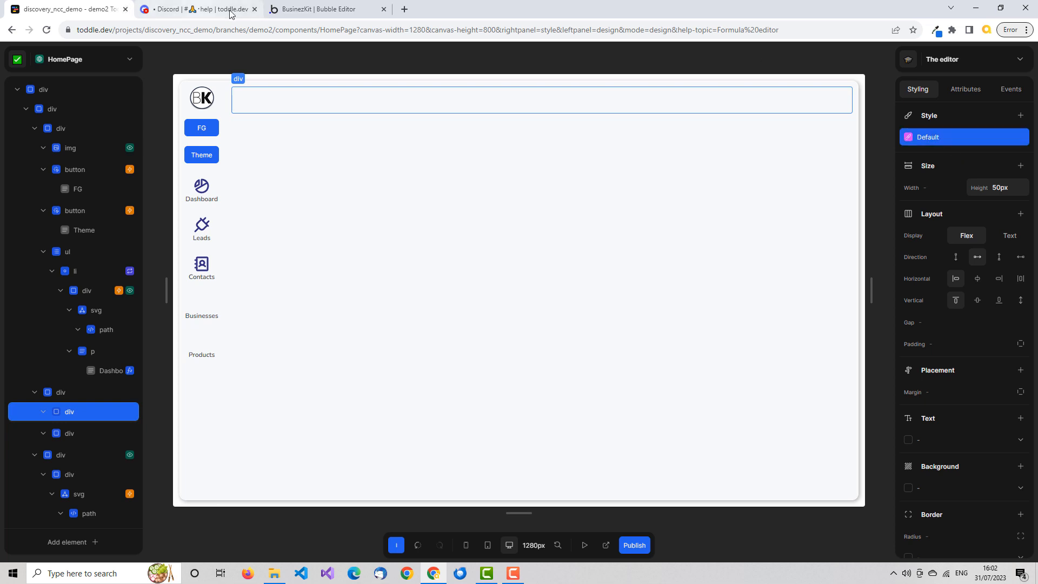
Switch to the Bubble editor and inspect the appearance and conditional settings of the navigation bar's option icon and its container.
click(318, 9)
click(906, 94)
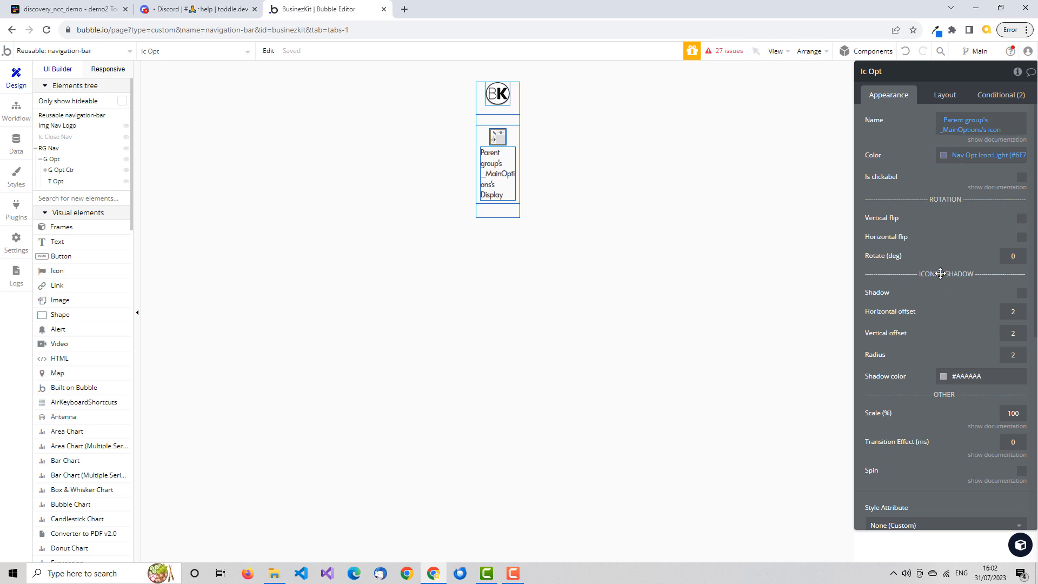
click(78, 12)
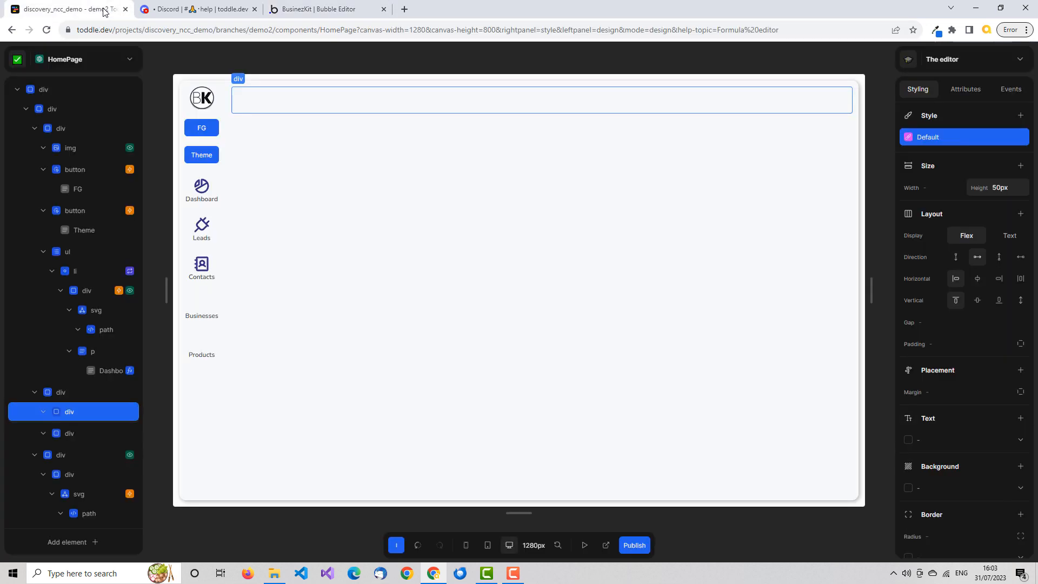
Switch back to toddle and add a new style variant to the header div.
click(65, 9)
click(1021, 116)
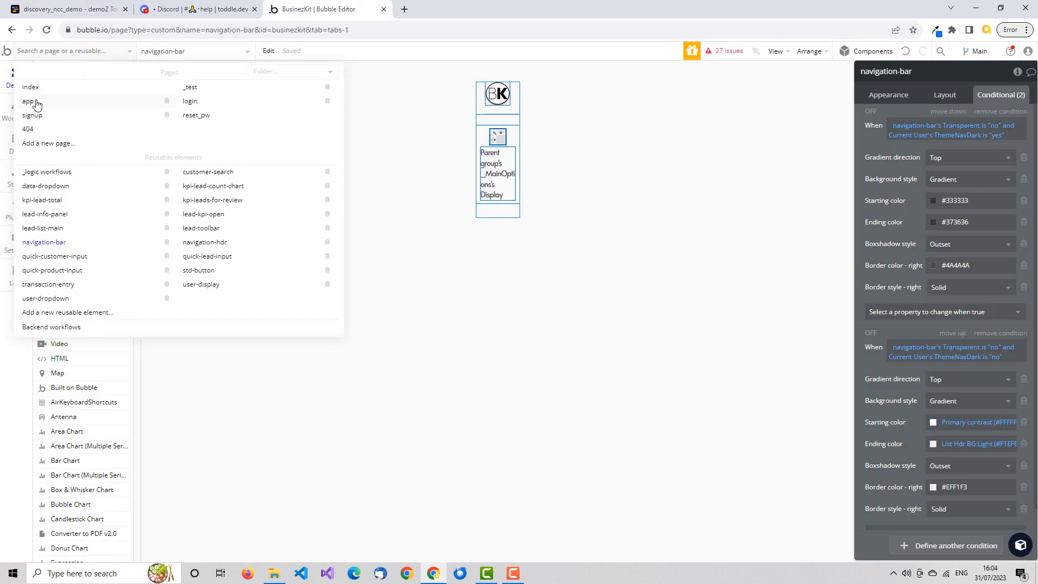
In the Bubble editor, open the app page and examine the conditions on the content container and the header container.
click(37, 104)
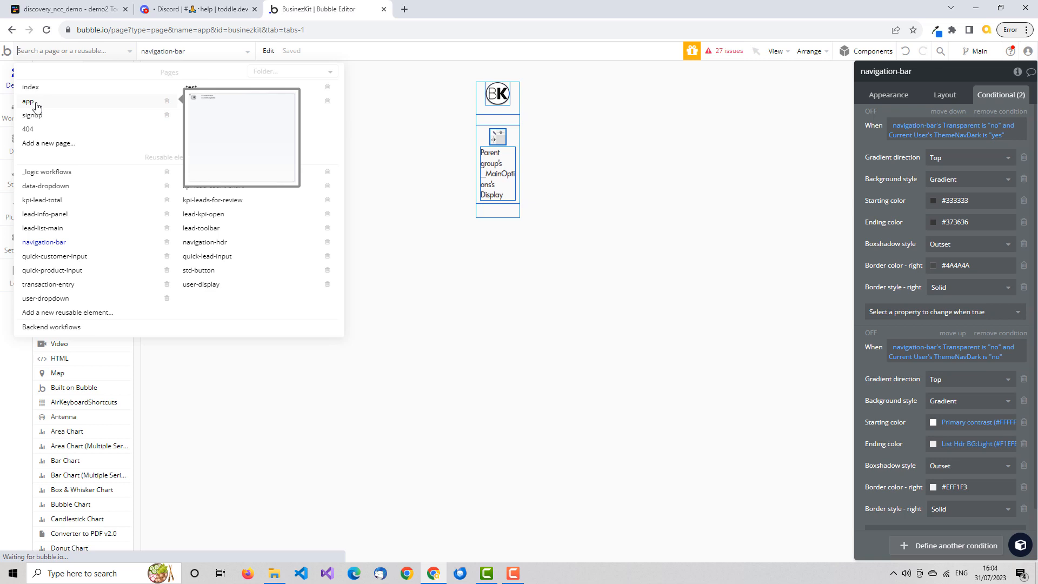
click(596, 149)
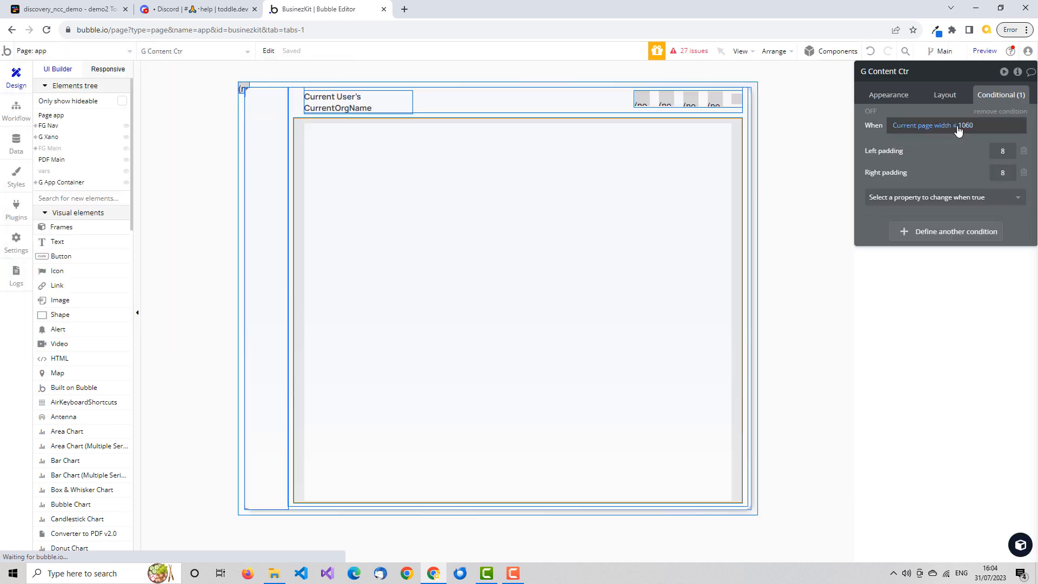
click(566, 102)
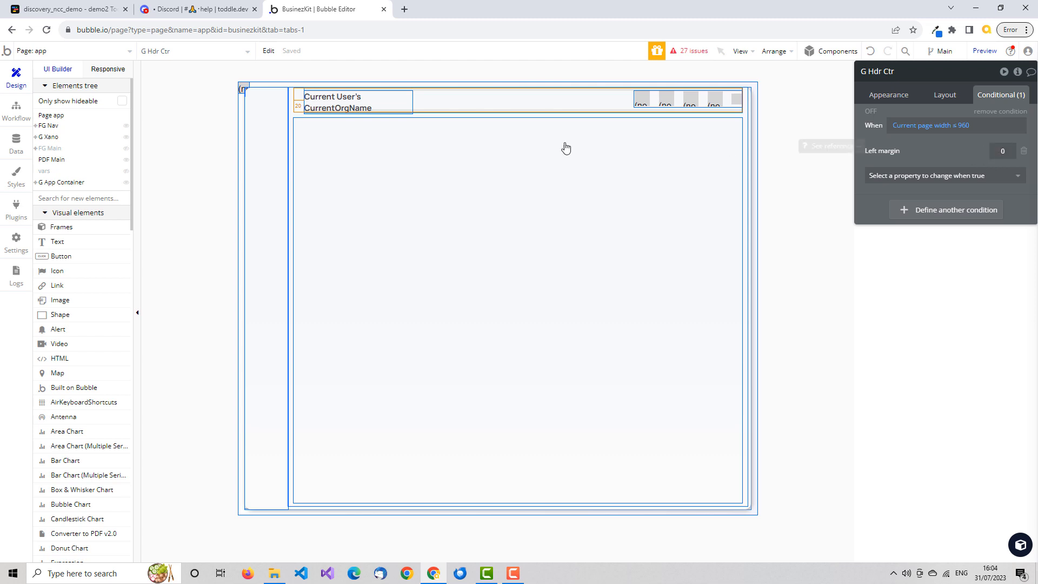
Return to toddle and define the header div's new style variant as Hover.
click(107, 15)
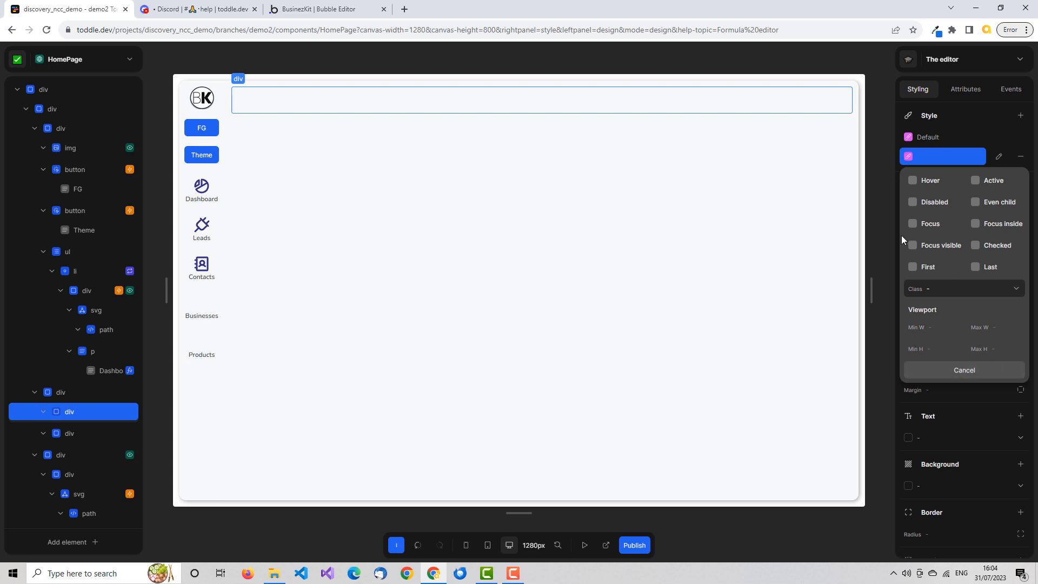
click(912, 180)
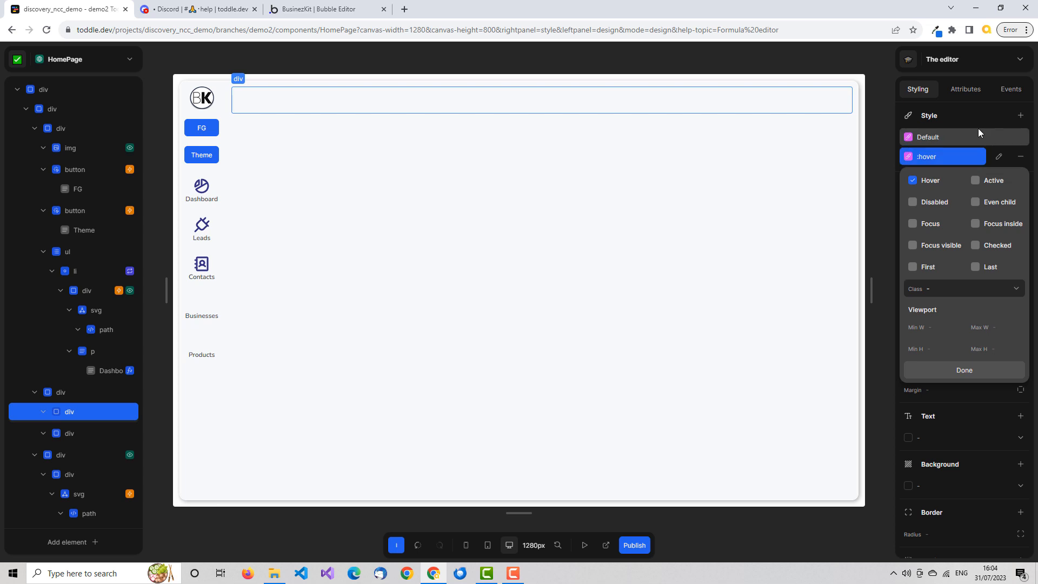
click(973, 110)
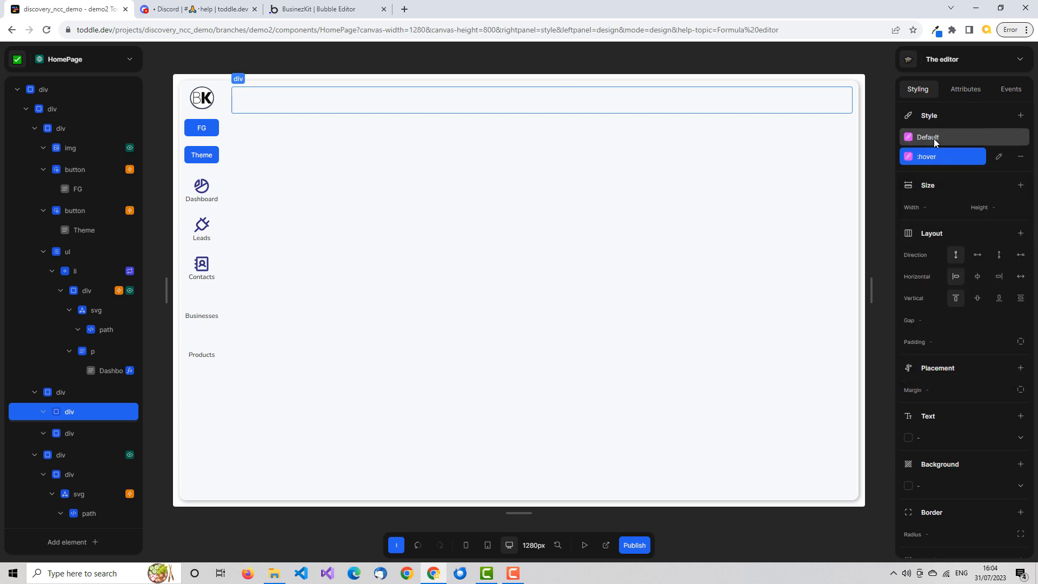
Compare the styling properties offered by the header div's Default style and its hover variant.
click(933, 136)
click(938, 158)
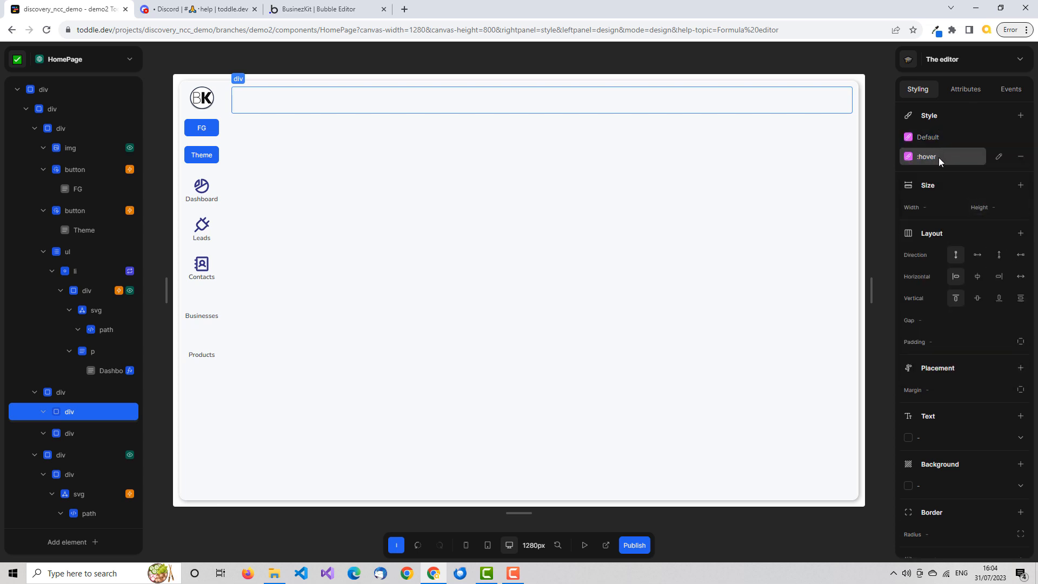
scroll(946, 204, down, 3)
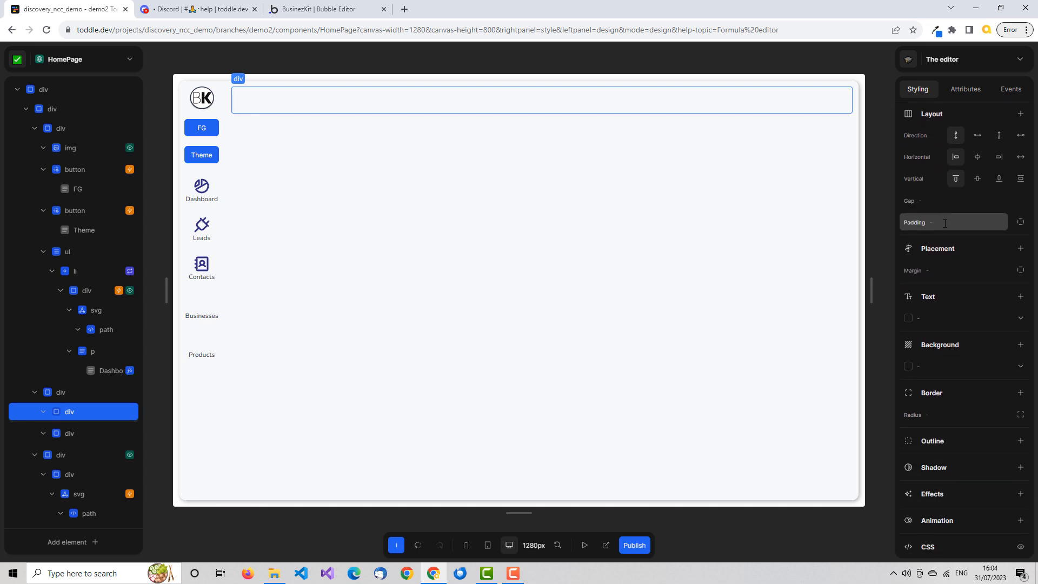
scroll(972, 324, up, 3)
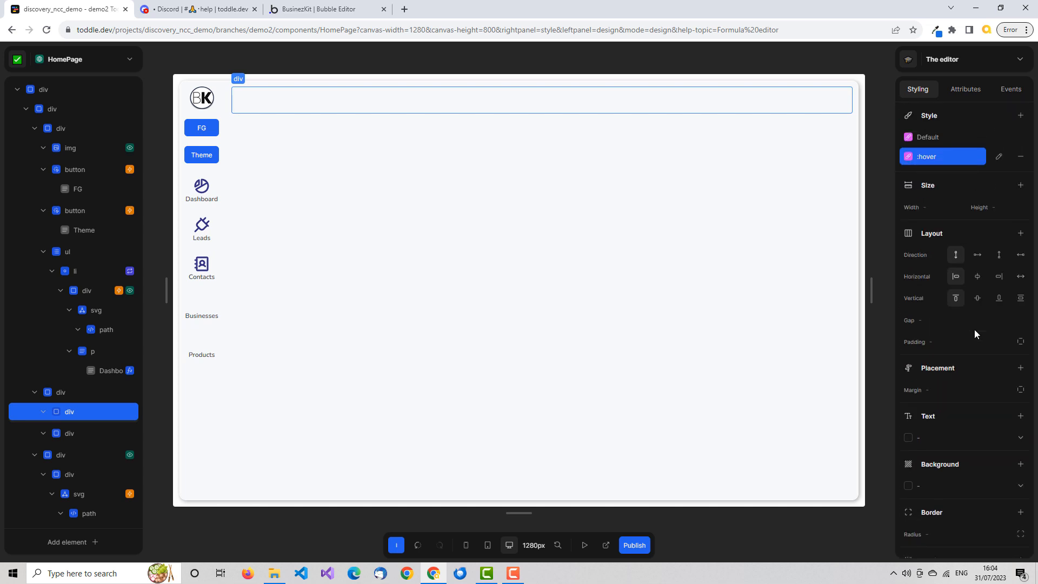
scroll(961, 347, down, 3)
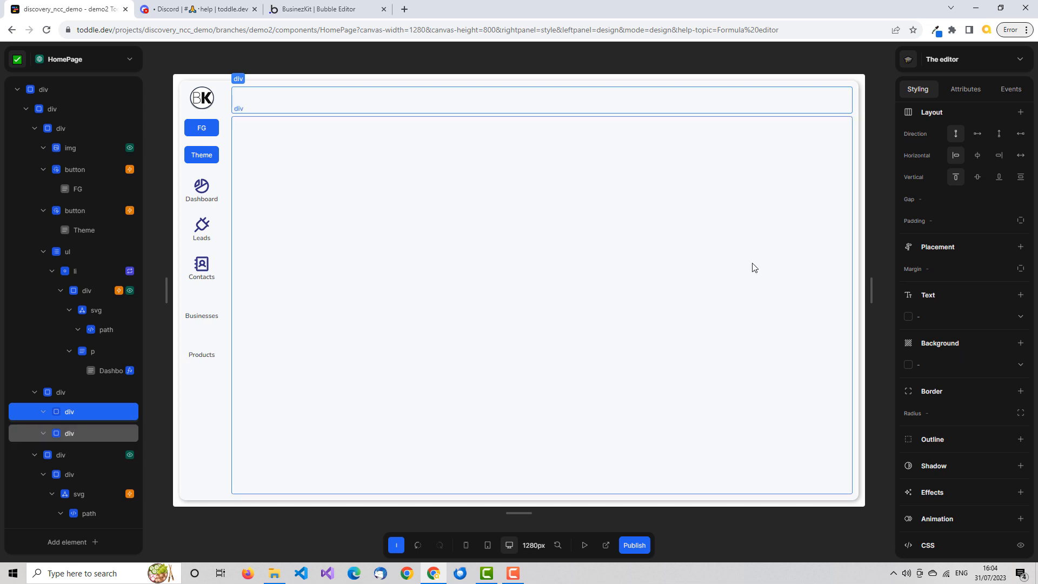
Switch to the Bubble editor and browse the properties that the header container's condition can change.
key(ctrl+3)
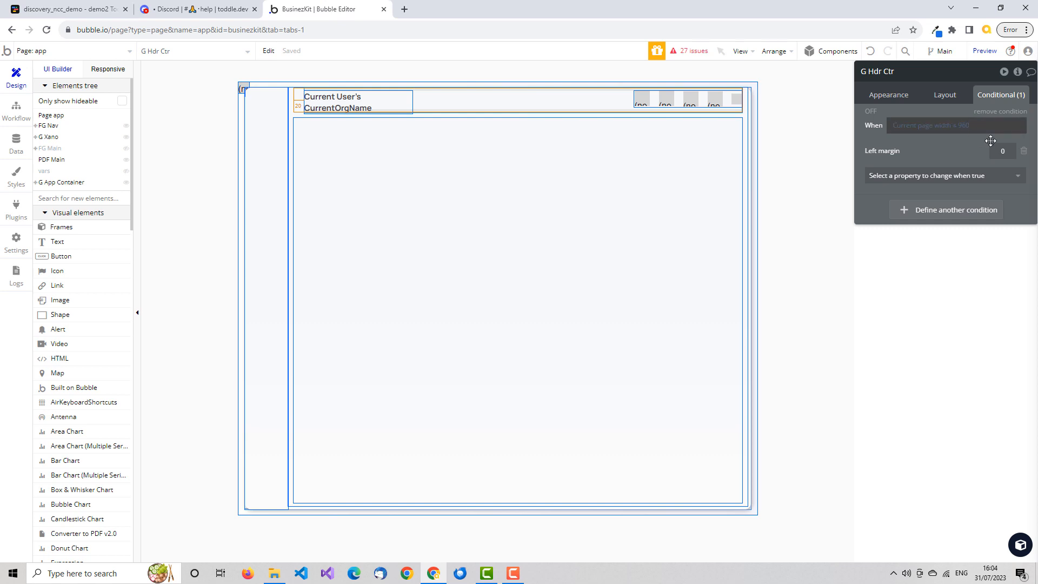
click(1016, 184)
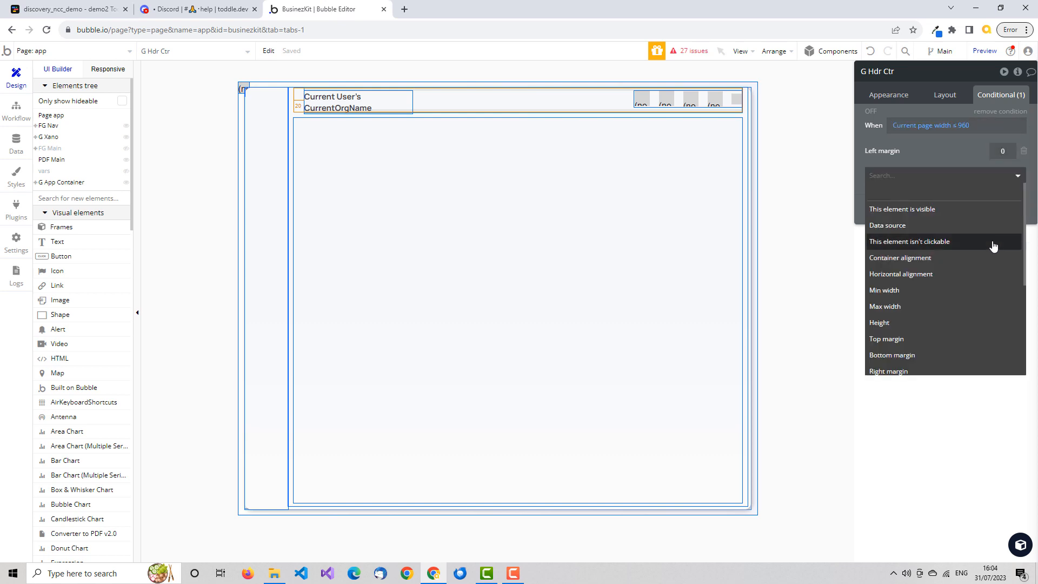
scroll(992, 244, down, 3)
scroll(992, 244, up, 4)
click(878, 133)
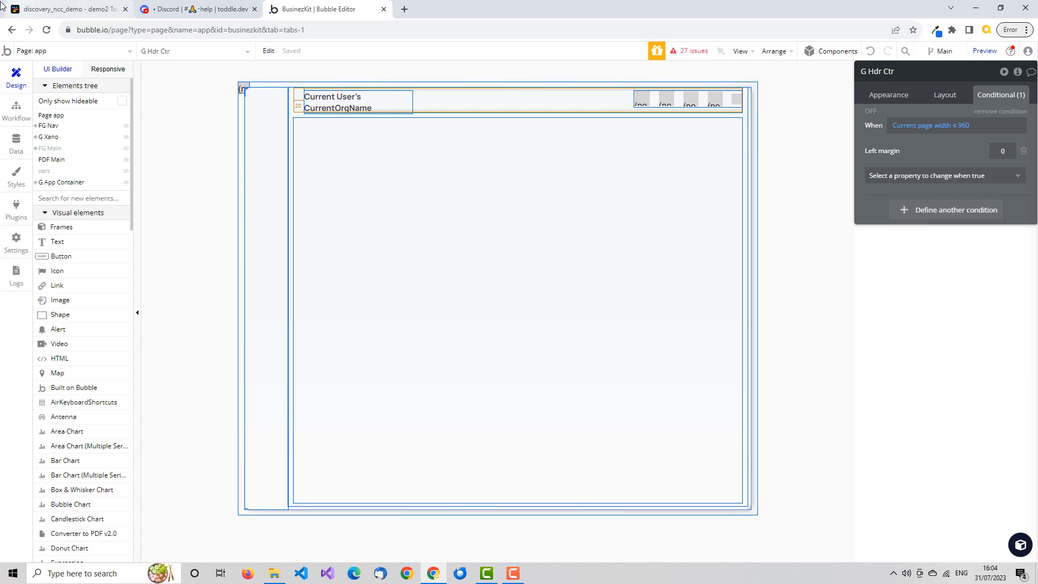
Switch back to toddle and set the header div's border radius to 12px in the hover variant.
click(46, 10)
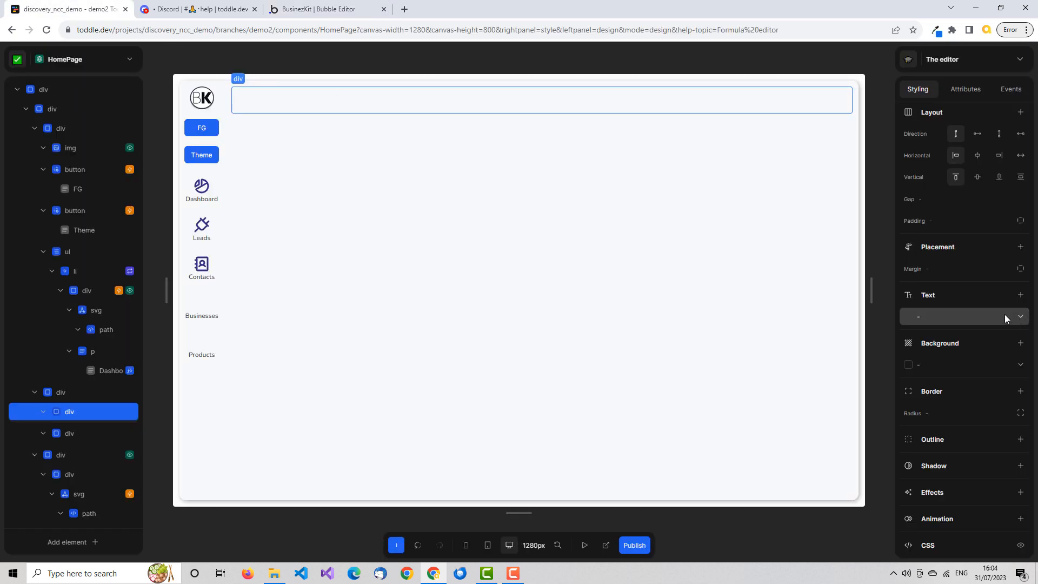
scroll(1004, 313, up, 3)
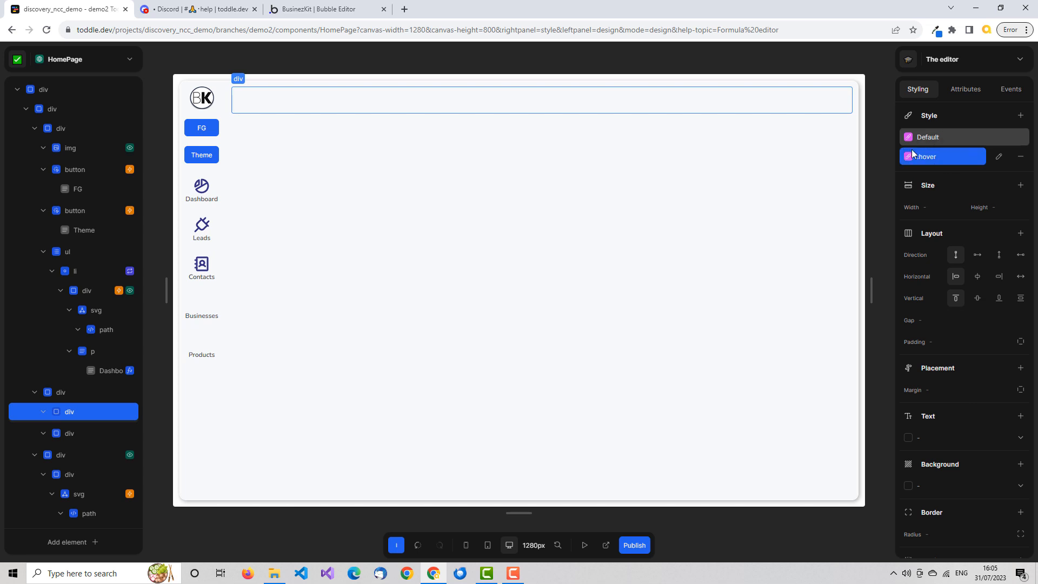
scroll(922, 233, down, 3)
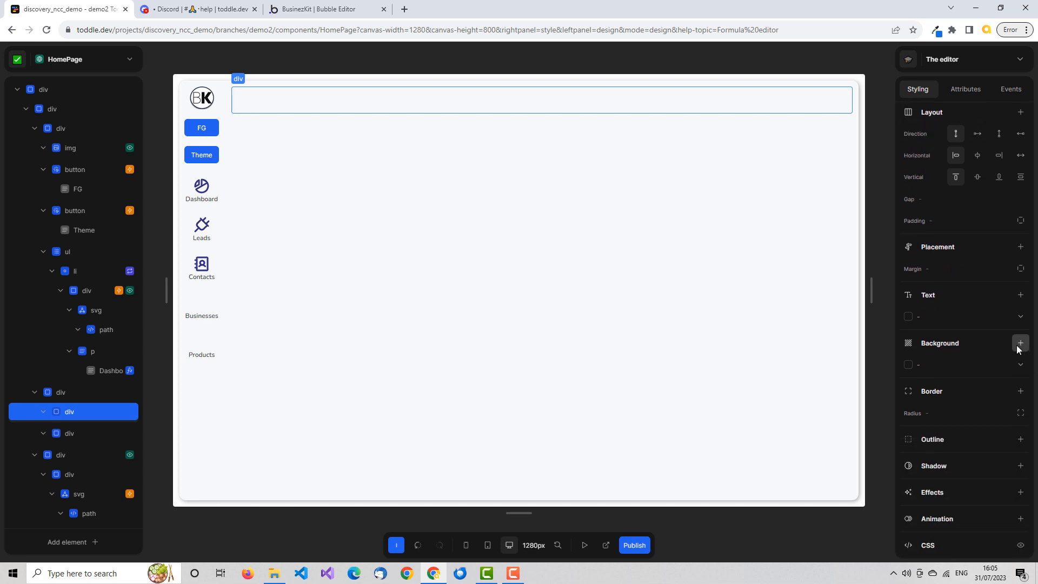
click(967, 414)
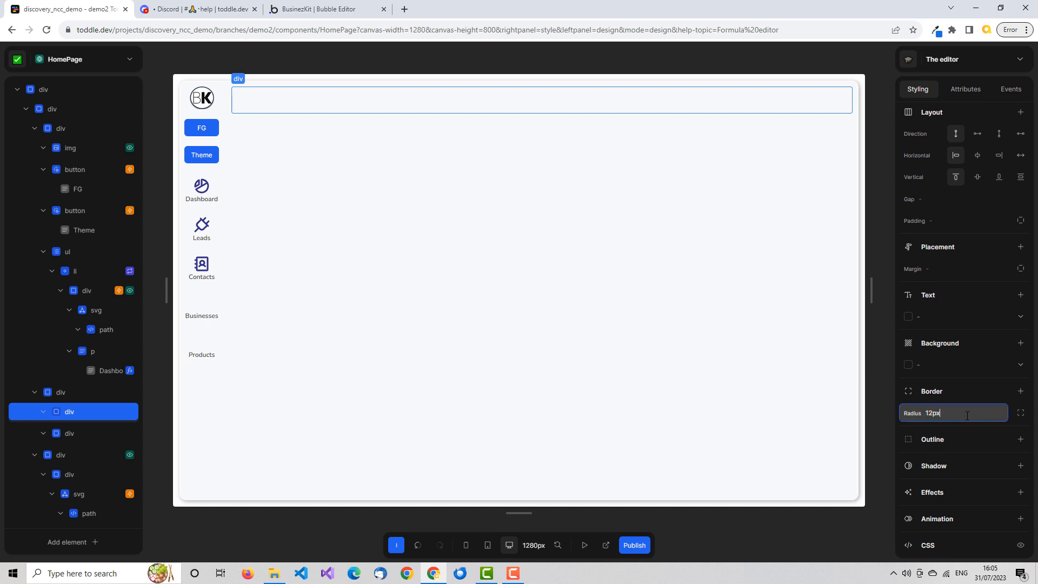
Add a border on all sides of the header div's hover variant in sky-800.
click(1020, 391)
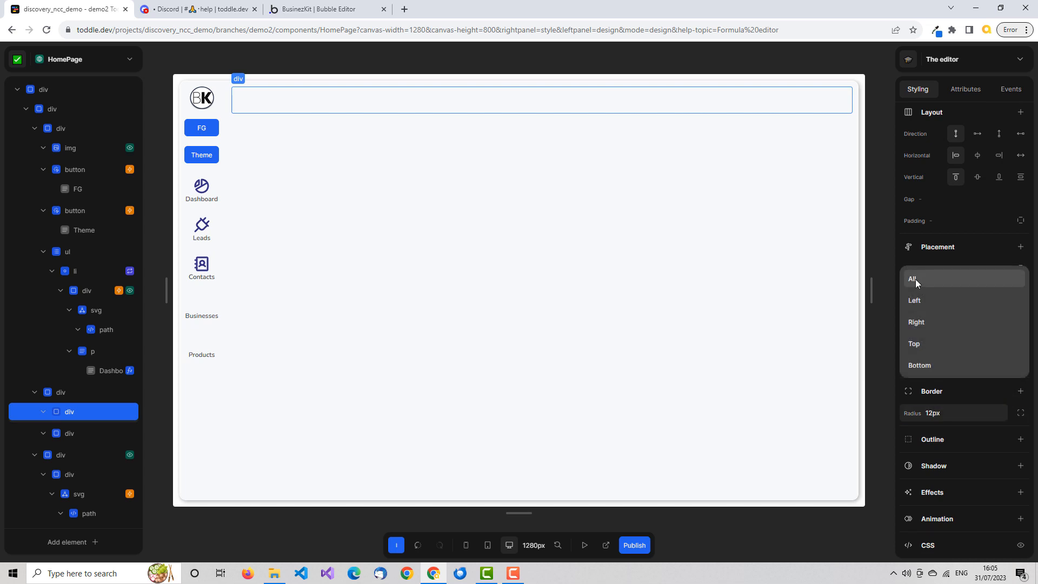
click(915, 278)
click(937, 432)
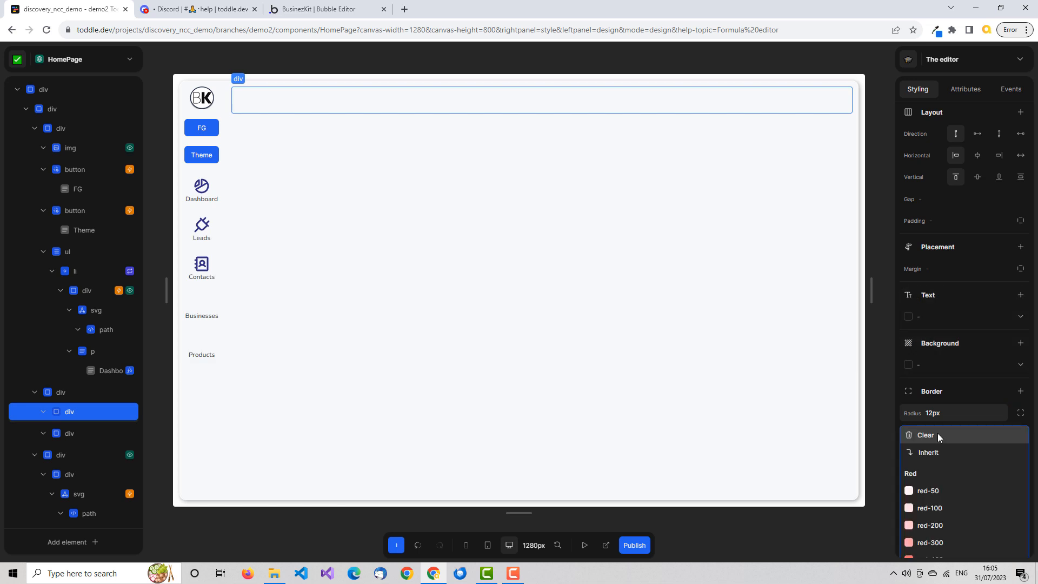
scroll(939, 437, down, 20)
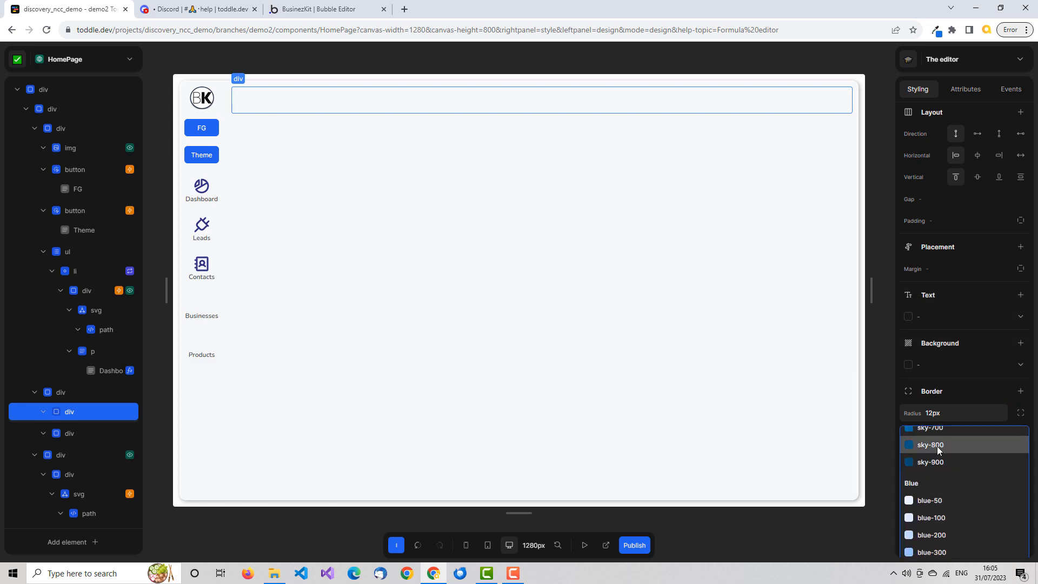
click(936, 445)
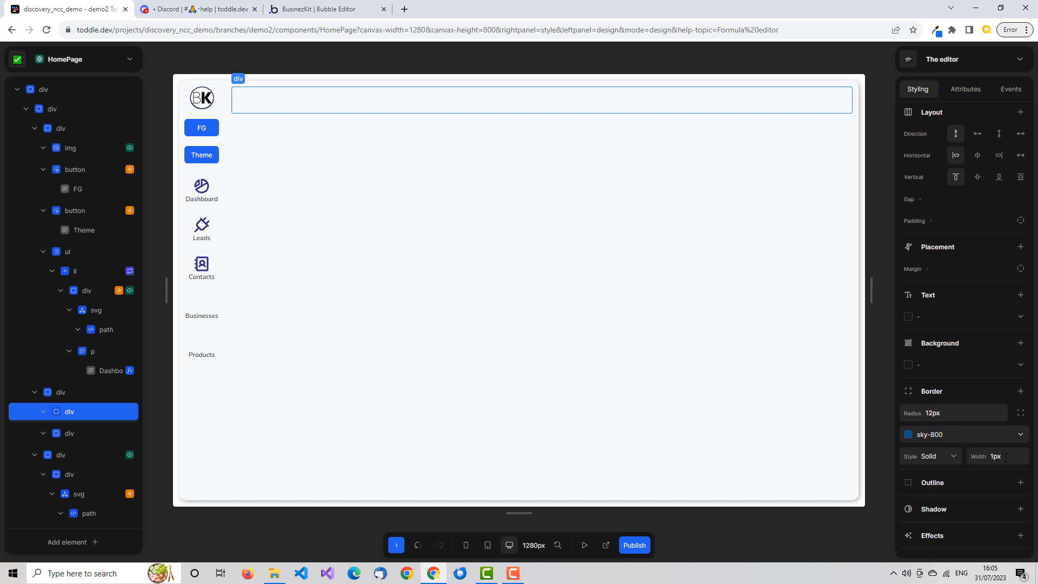
Test the header's hover effect in preview mode, then return to design mode and select the header div.
click(582, 547)
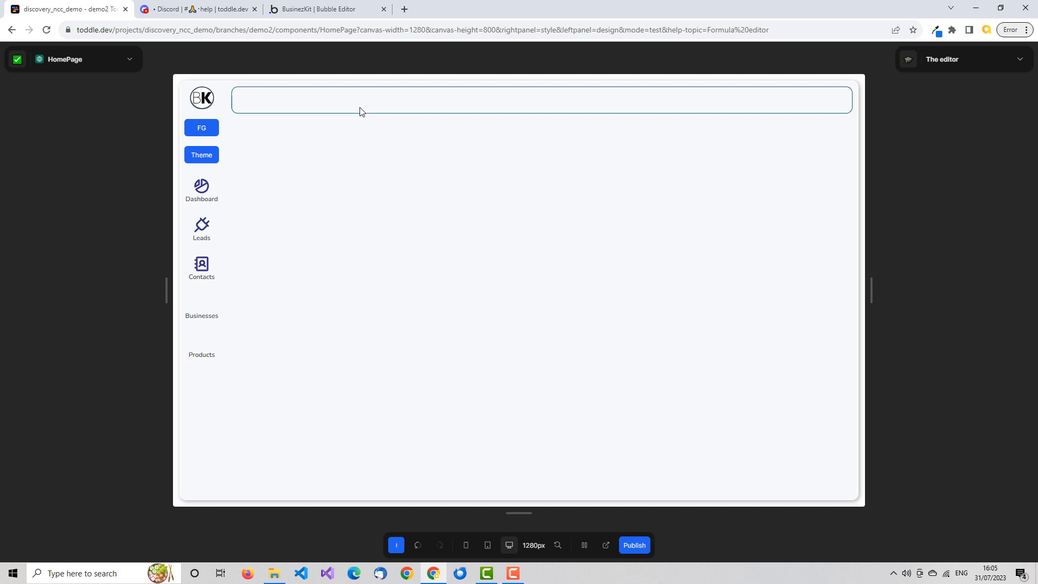
click(585, 545)
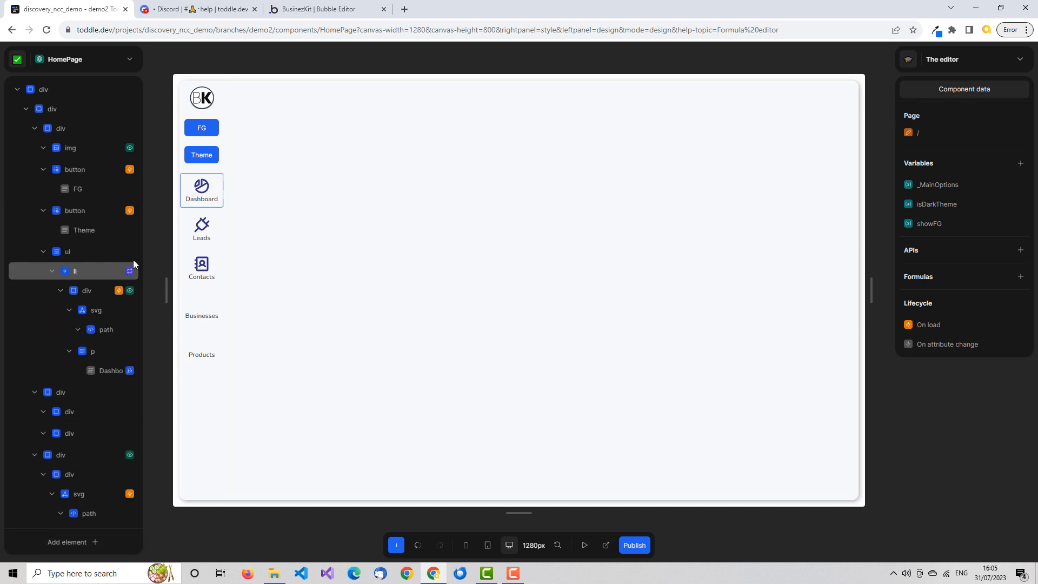
click(421, 110)
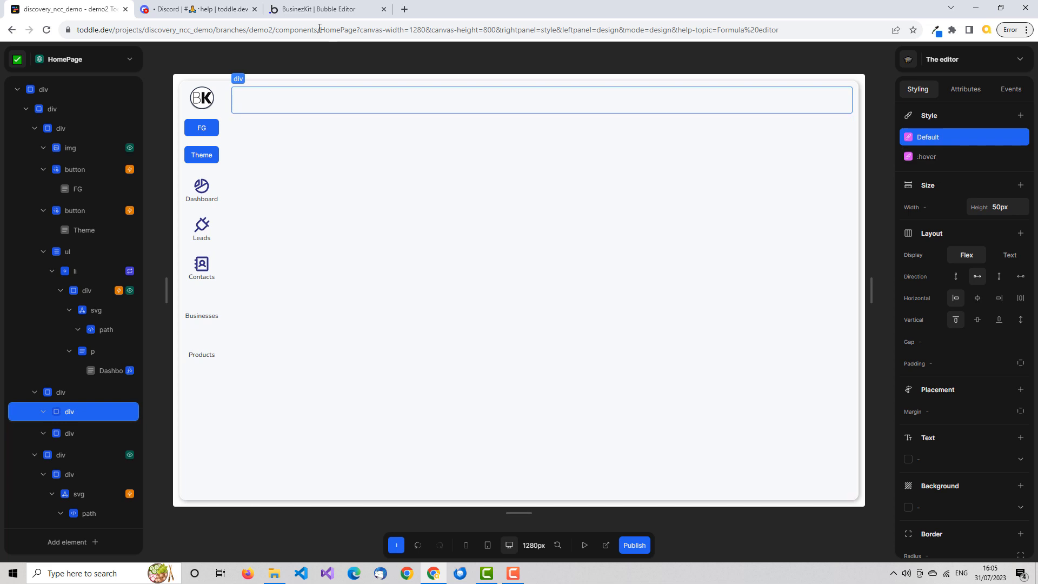
Switch to the Bubble editor, open the navigation-bar reusable element and inspect the option icon container's conditions.
click(317, 12)
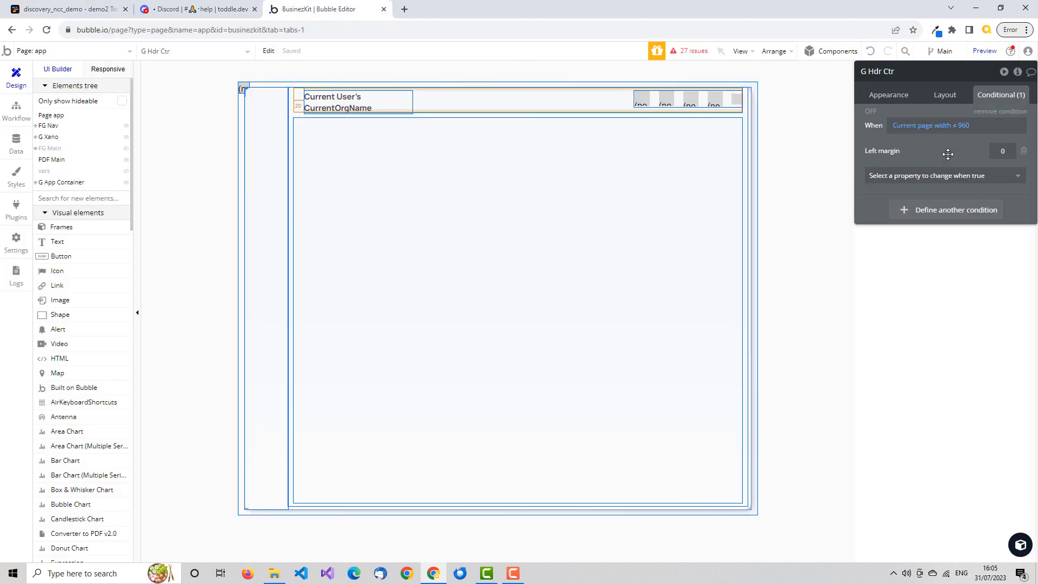
click(130, 51)
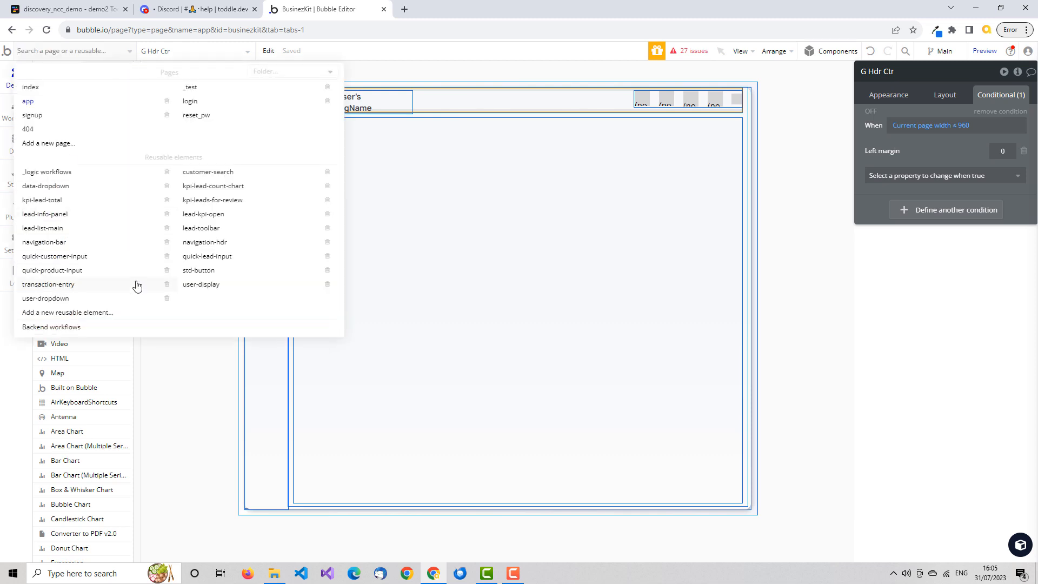
click(52, 243)
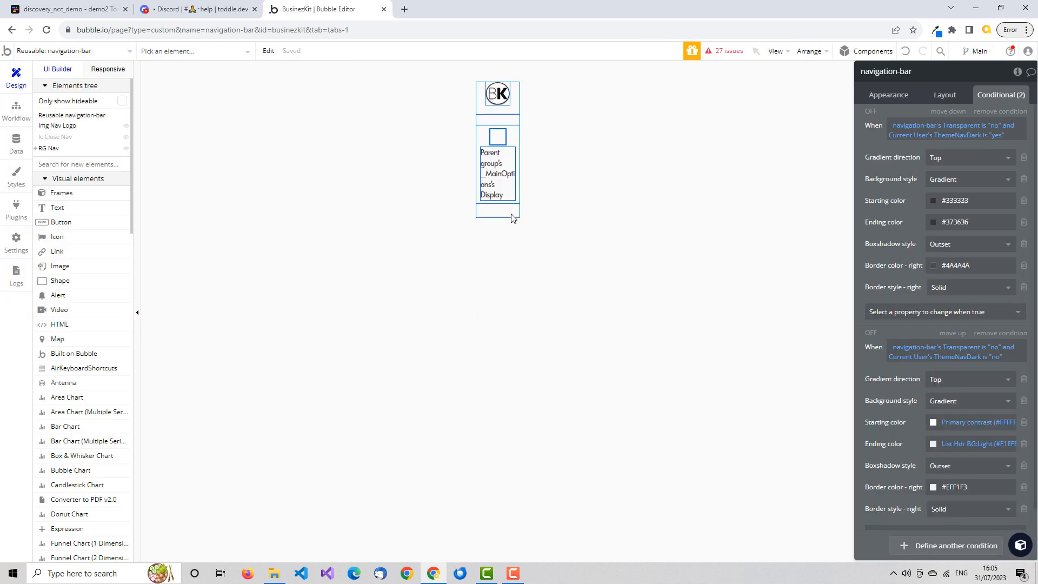
click(504, 177)
click(498, 138)
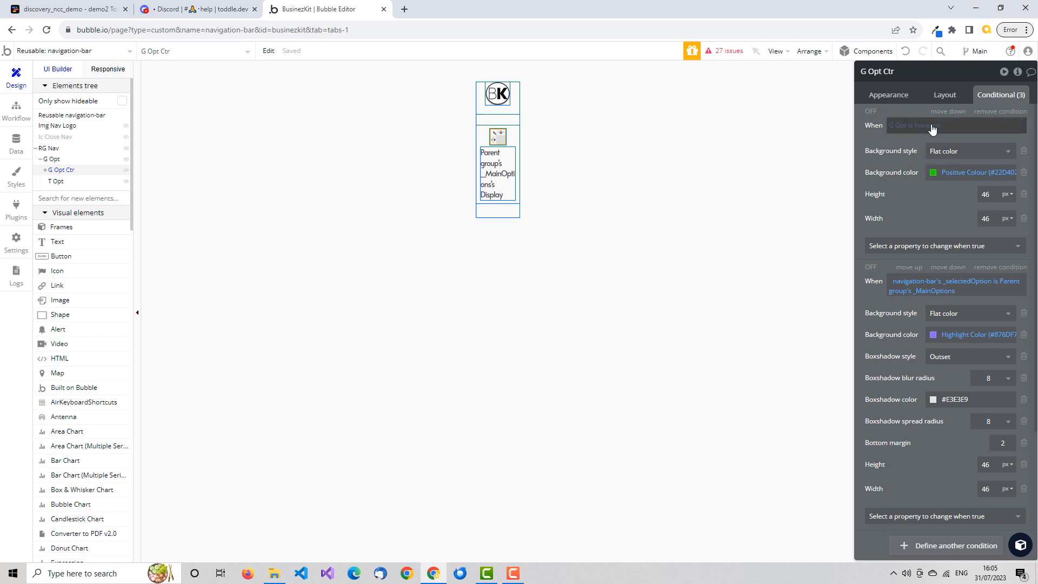
Compare toddle's style variants with Bubble, inspecting the conditions of the navigation bar's option text and option icon.
click(67, 10)
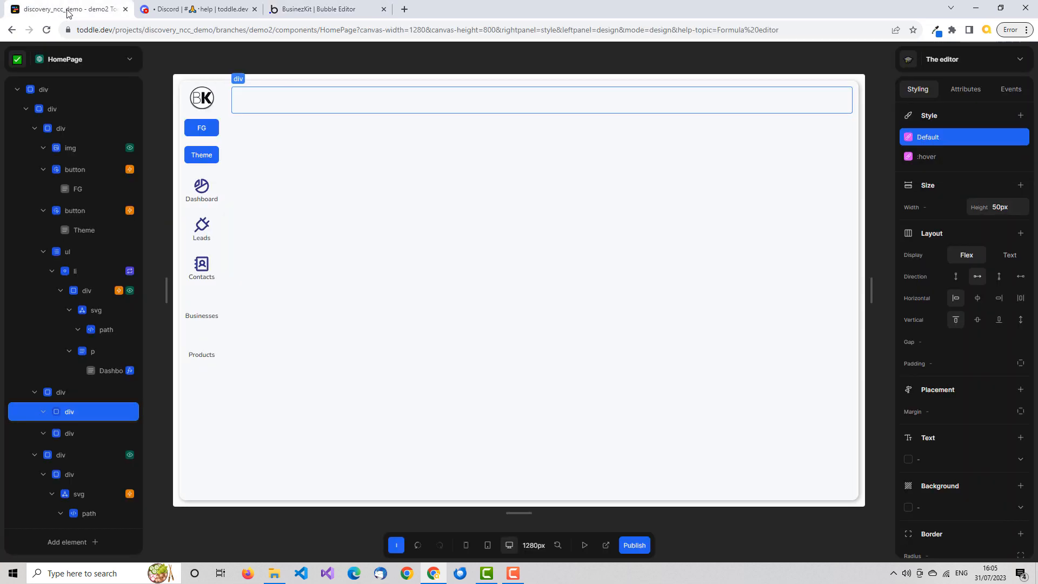
click(334, 10)
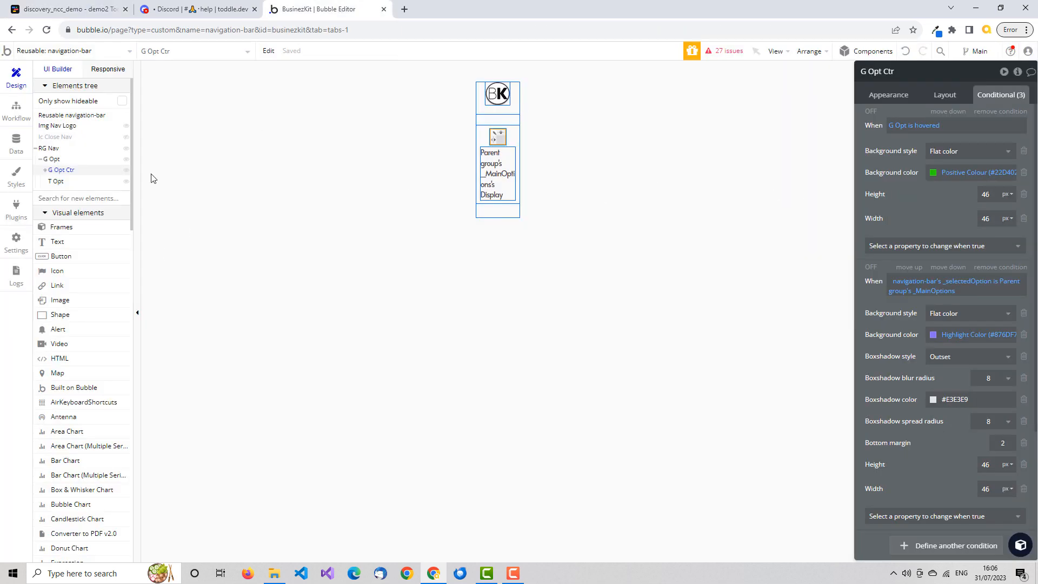
click(500, 173)
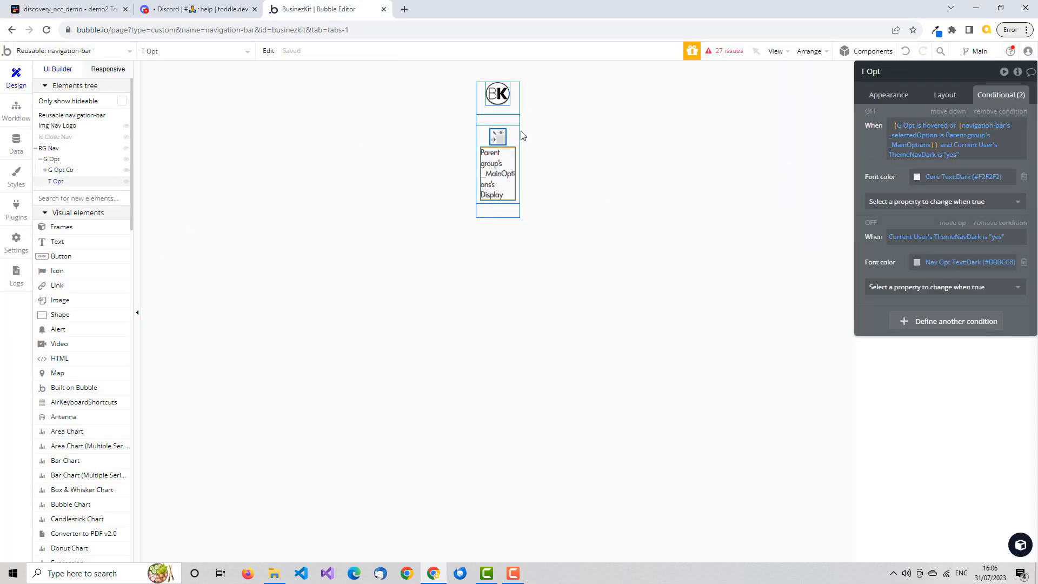
click(505, 130)
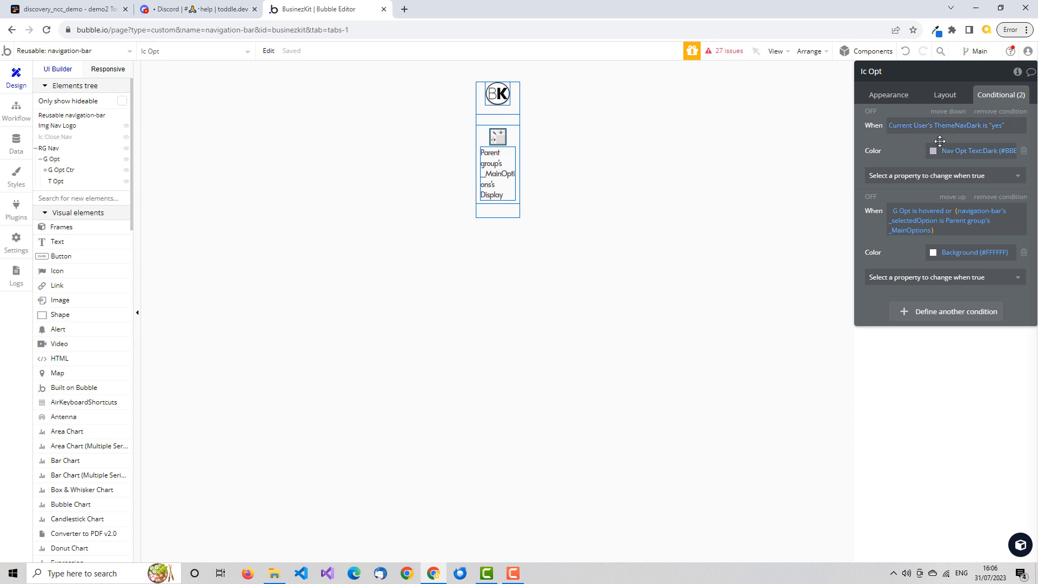
Switch to toddle and add a class named DarkTheme to the header div.
click(85, 12)
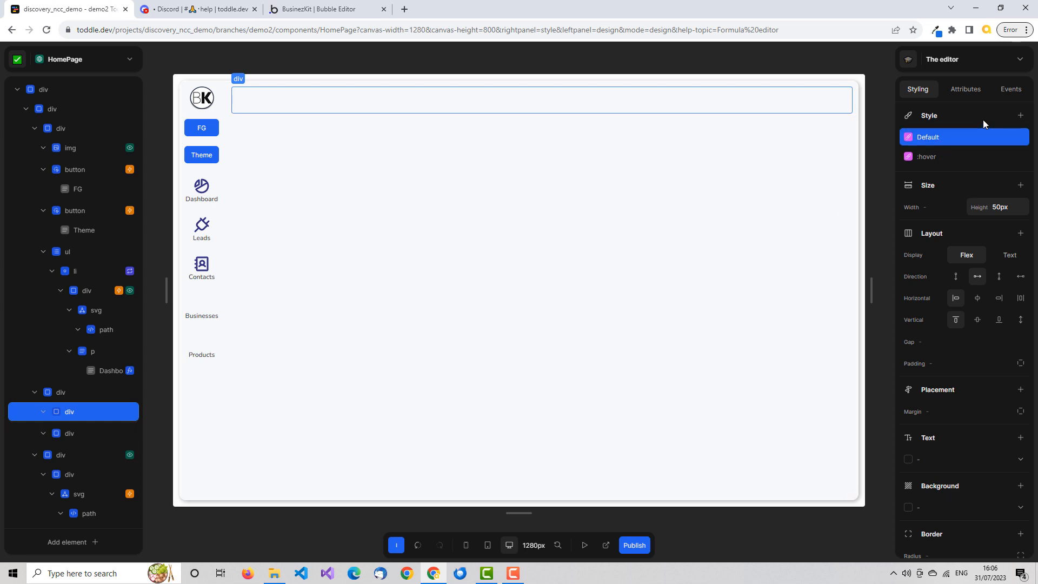
click(966, 89)
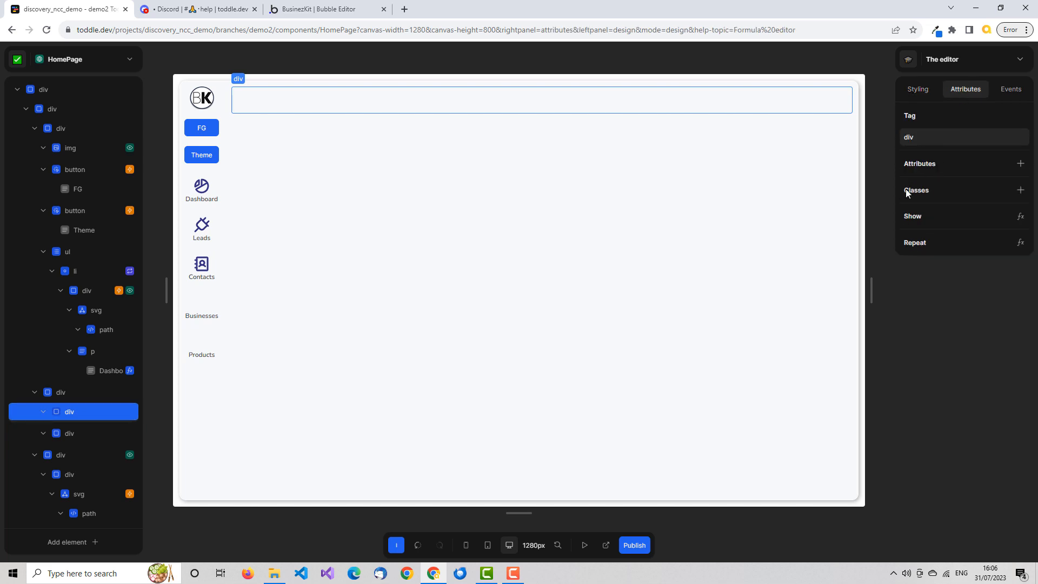
click(1020, 189)
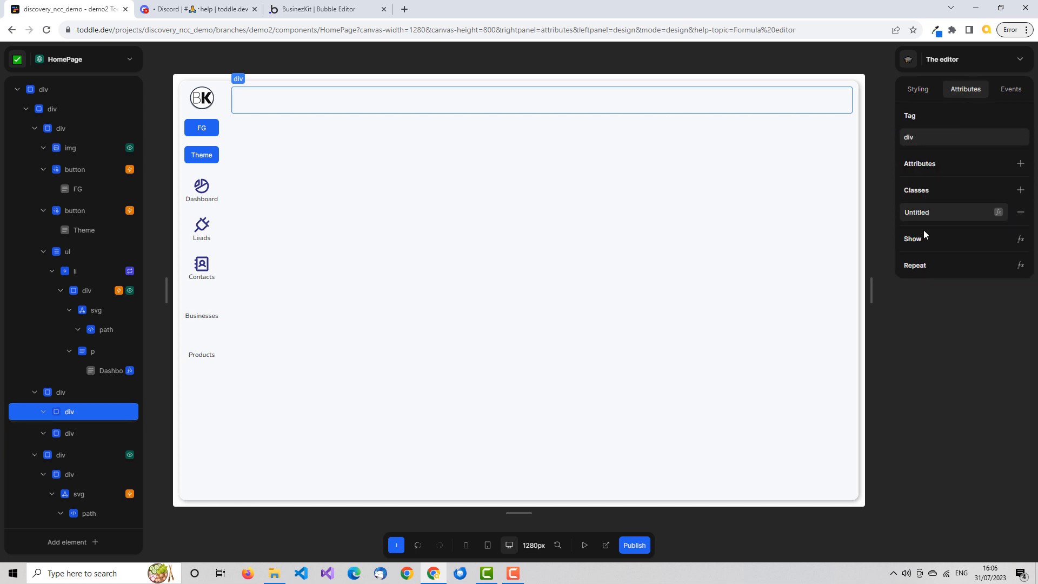
double_click(928, 212)
text(dar)
key(BackSpace)
key(BackSpace)
text(DarkTheme)
key(Tab)
Add a style variant to the header div that applies to the DarkTheme class.
click(920, 88)
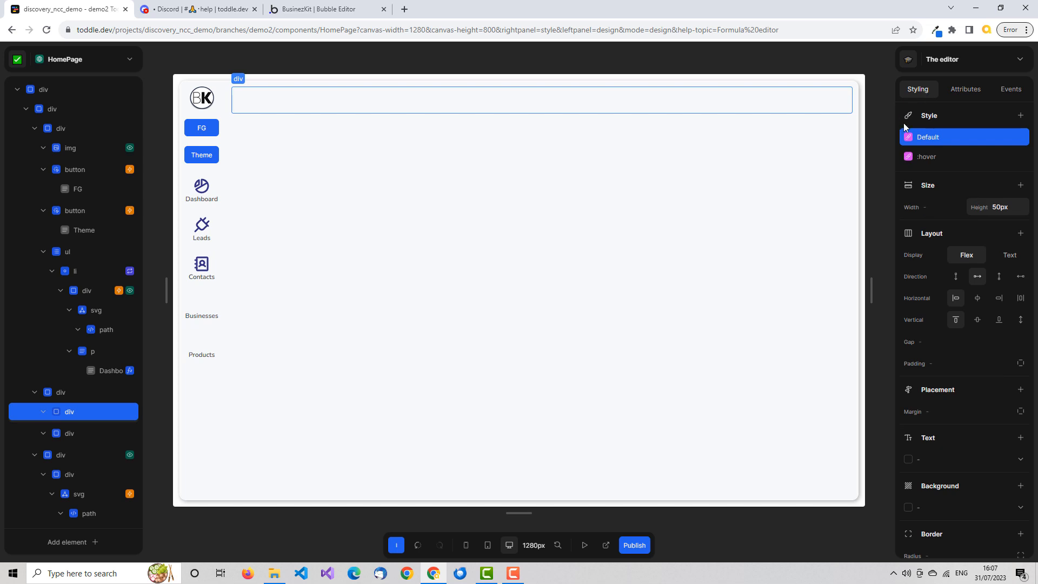
click(1020, 115)
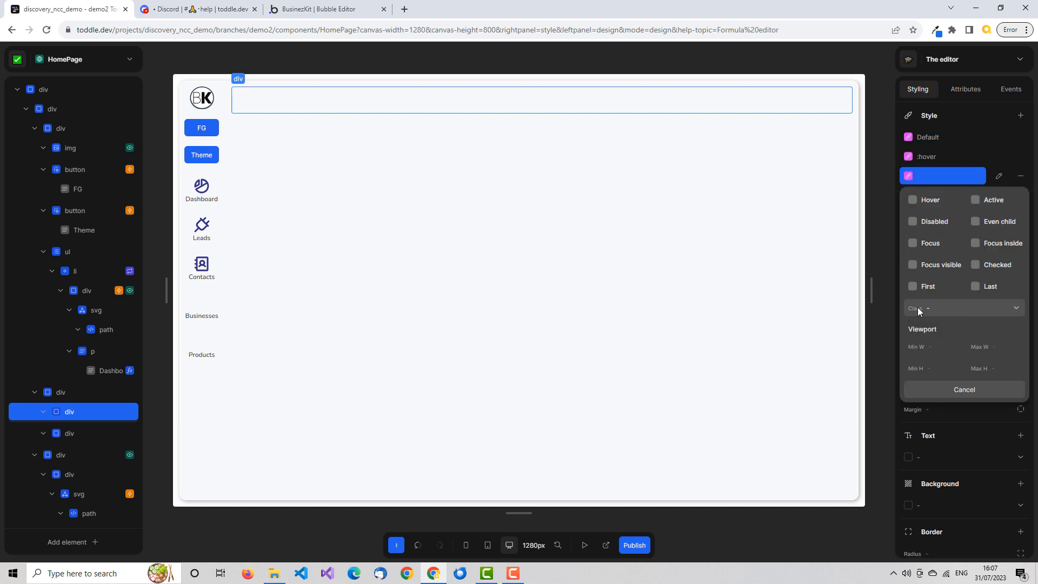
click(1017, 307)
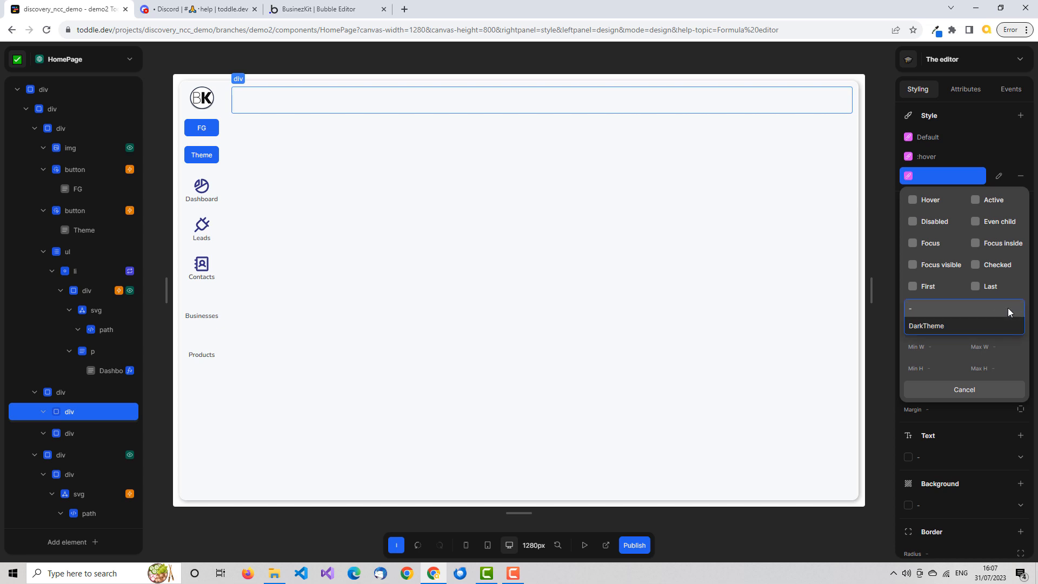
click(946, 325)
click(968, 387)
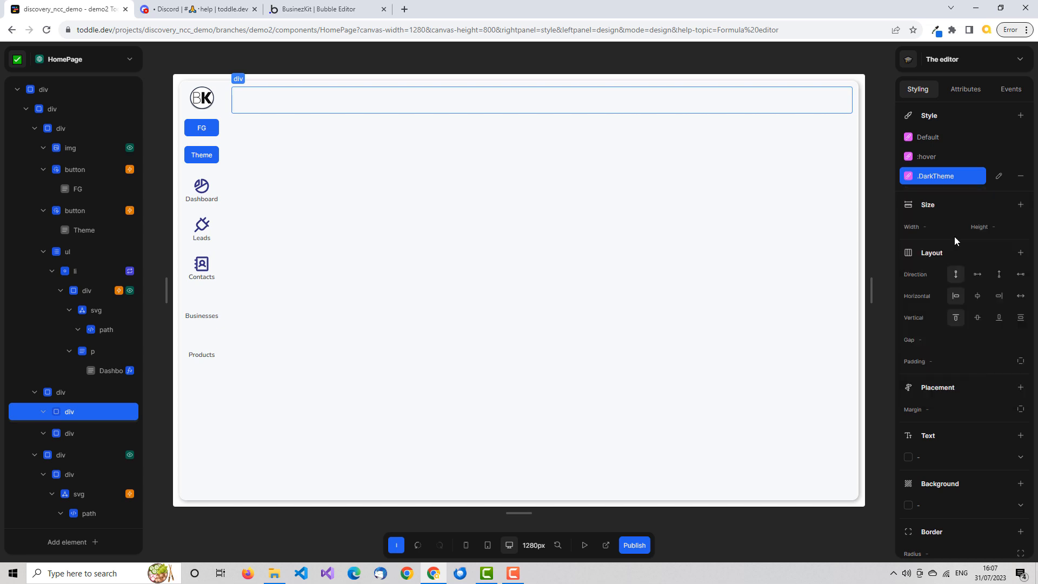
Examine the style properties offered by the .DarkTheme variant, glancing at the Bubble editor's icon conditions for comparison.
scroll(942, 186, down, 3)
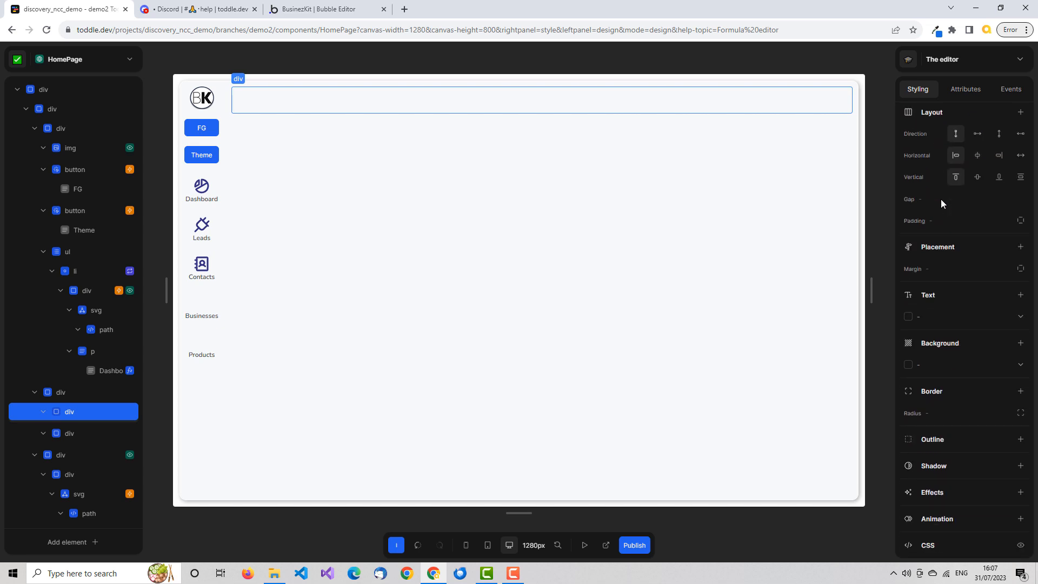
scroll(941, 210, up, 3)
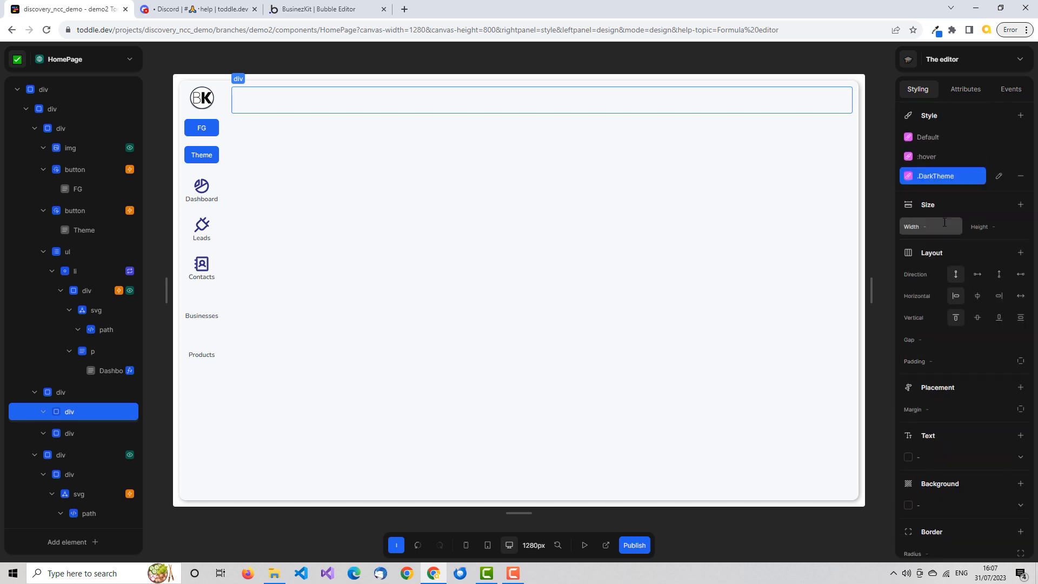
scroll(946, 224, down, 3)
scroll(951, 229, up, 3)
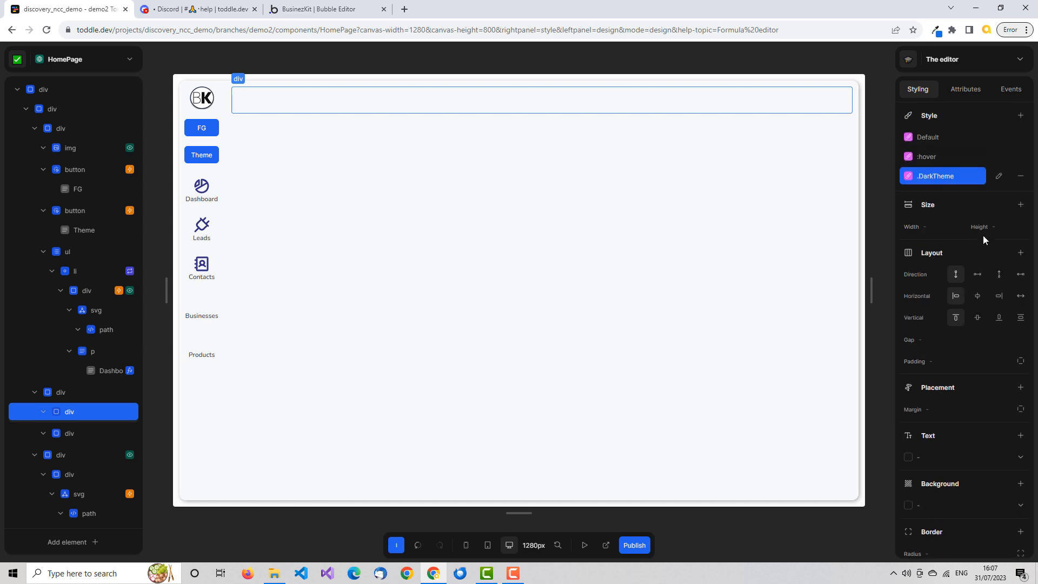
click(959, 176)
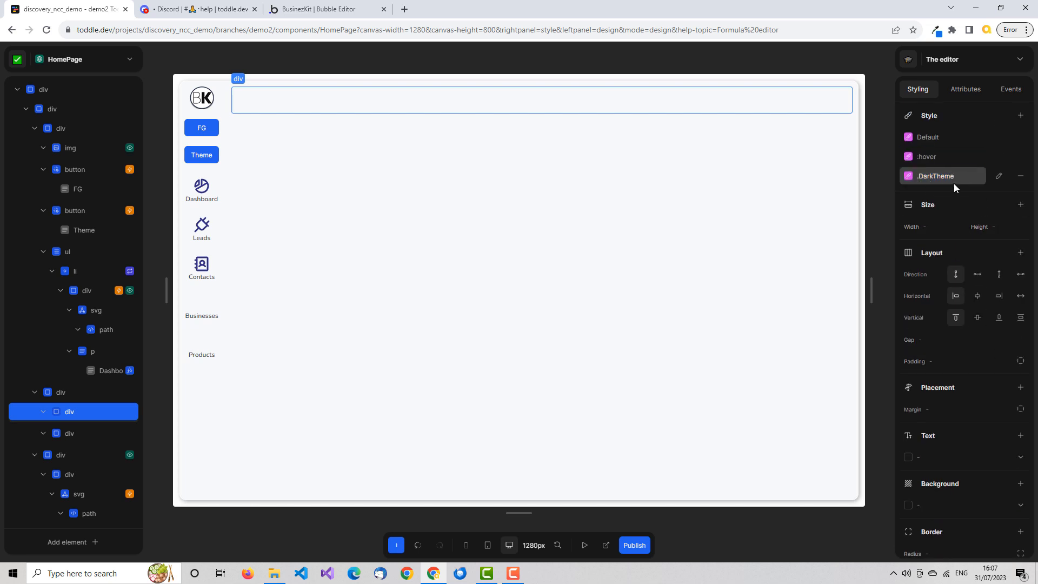
click(929, 177)
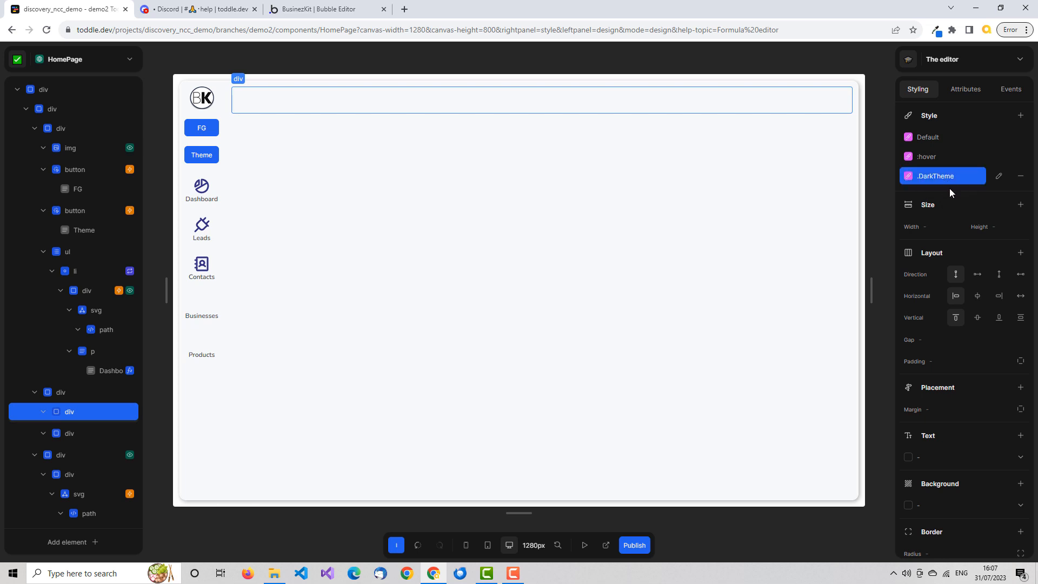
click(951, 181)
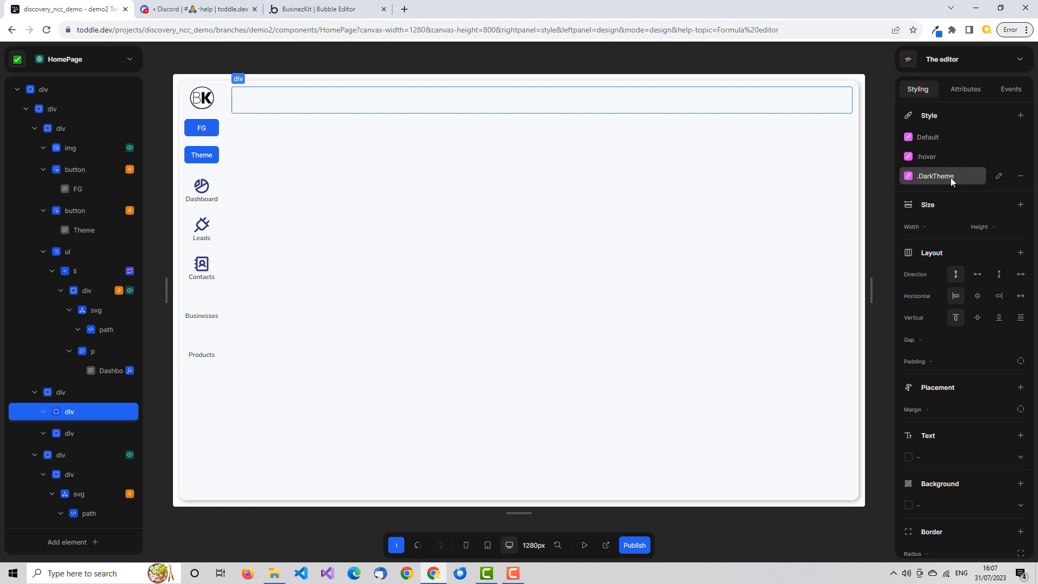
click(950, 177)
click(319, 9)
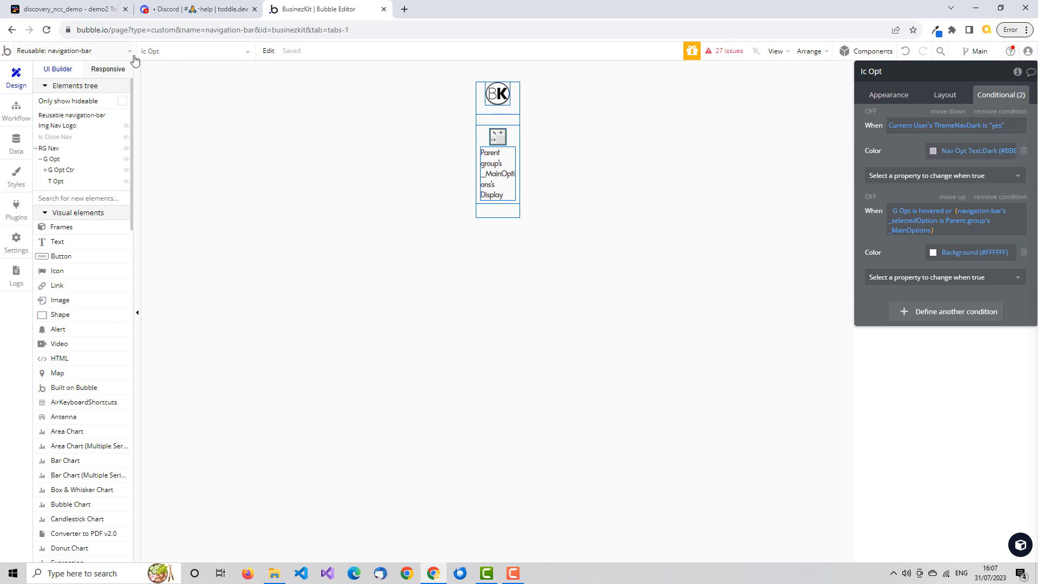
click(90, 9)
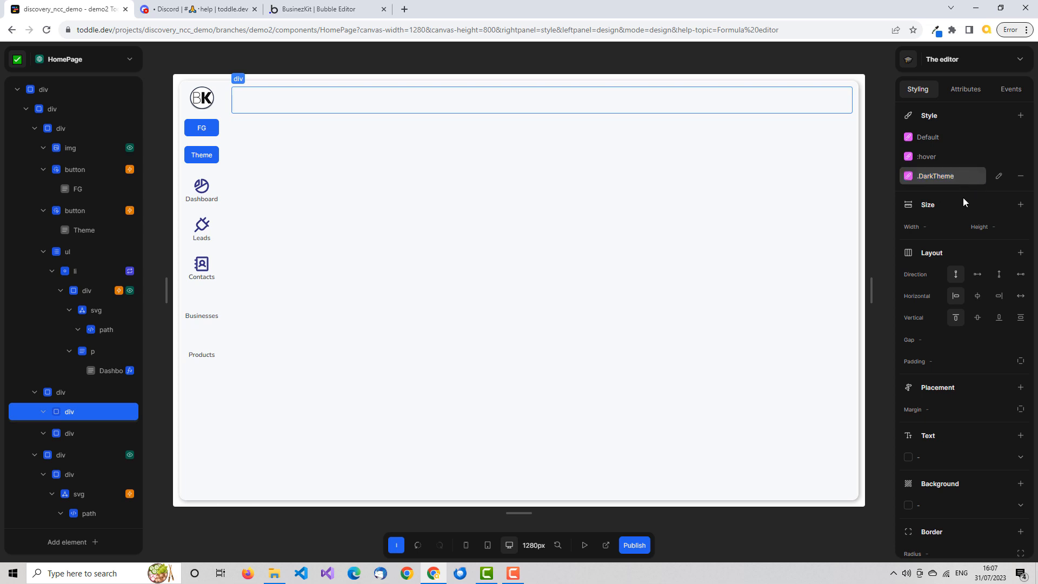
click(958, 176)
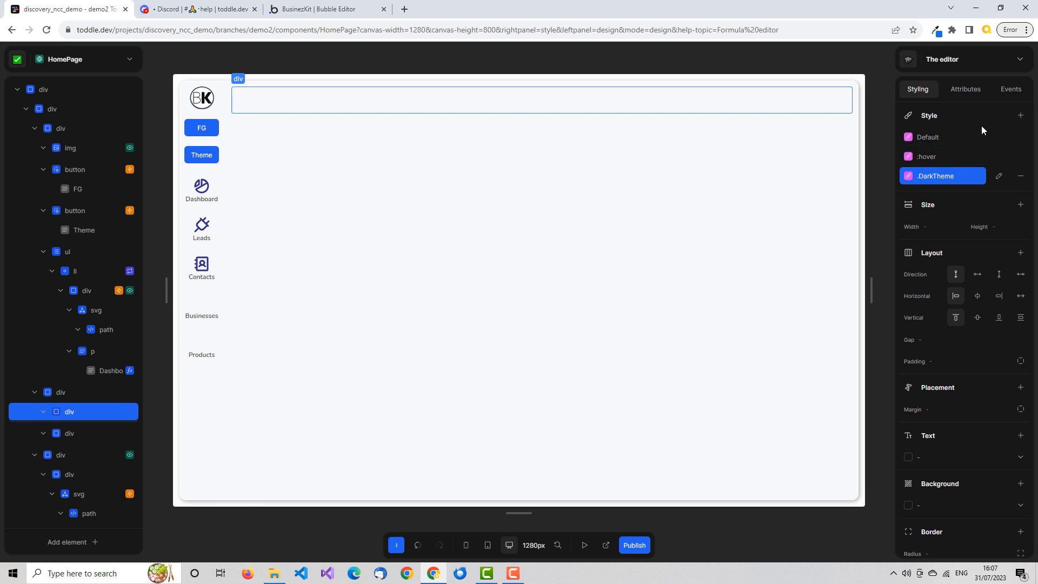
Bind the header div's DarkTheme class to the isDarkTheme variable through its formula.
click(969, 90)
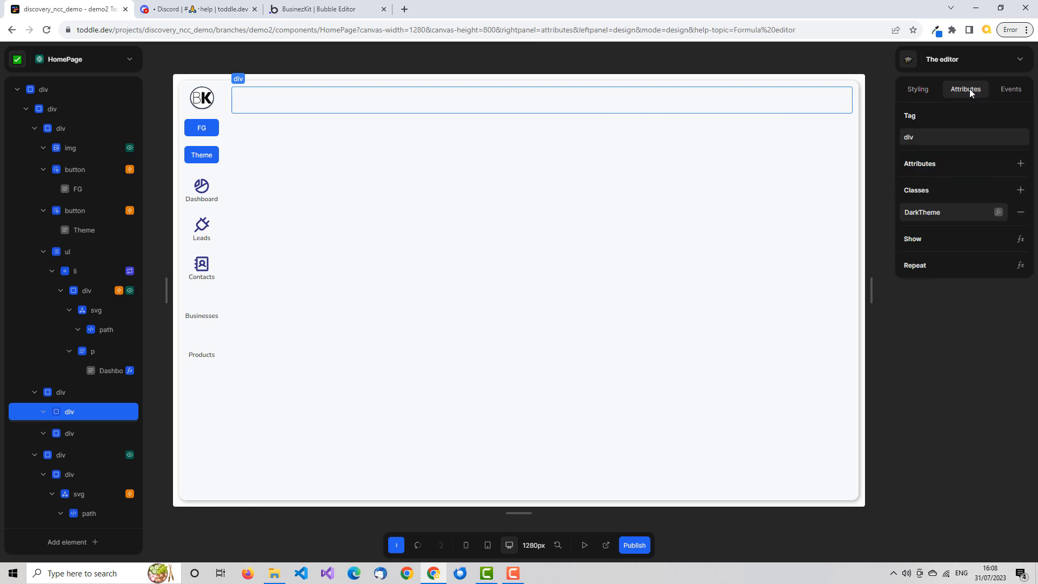
click(998, 212)
click(877, 121)
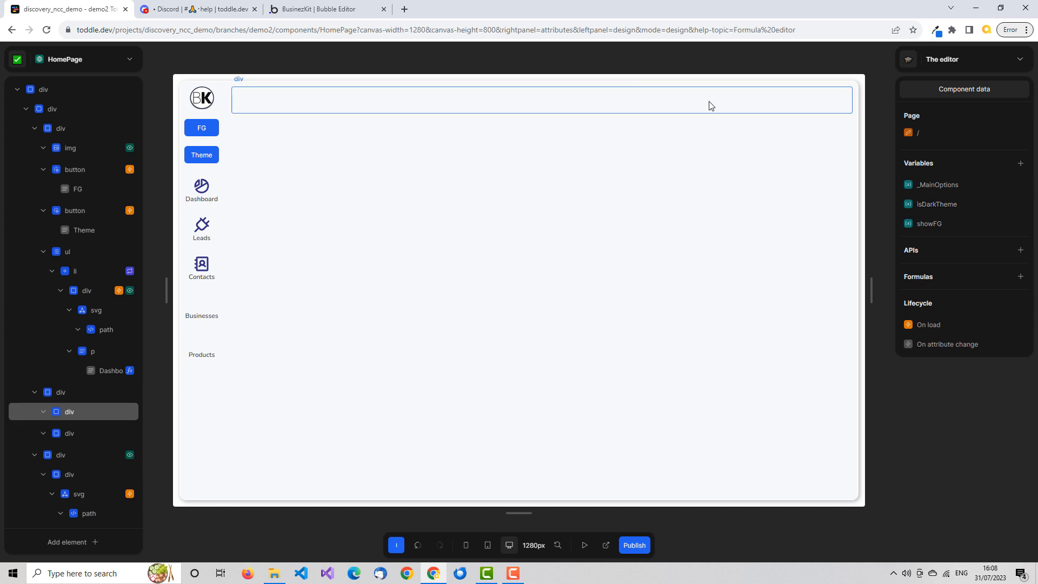
click(708, 104)
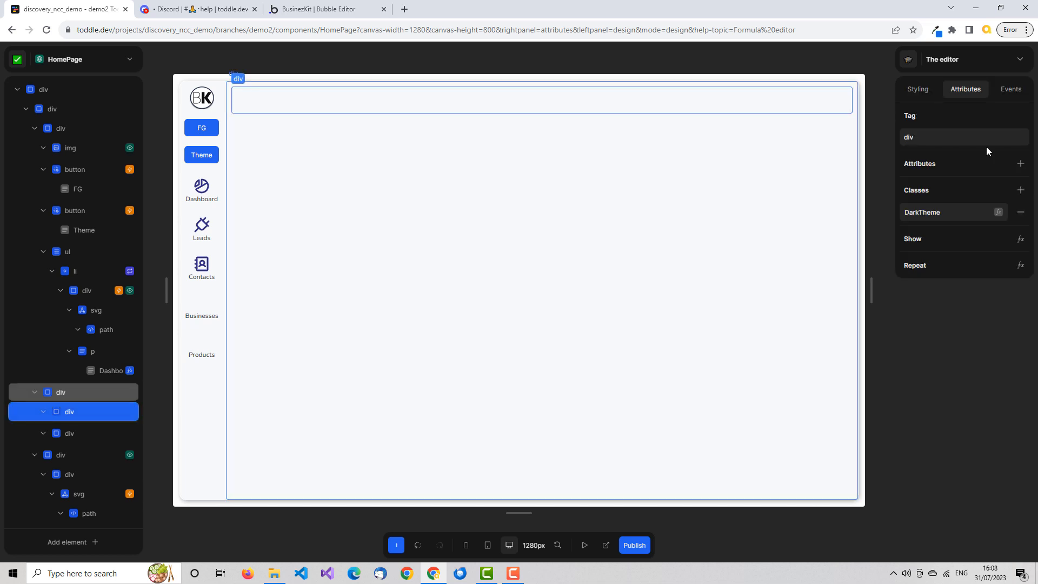
click(999, 214)
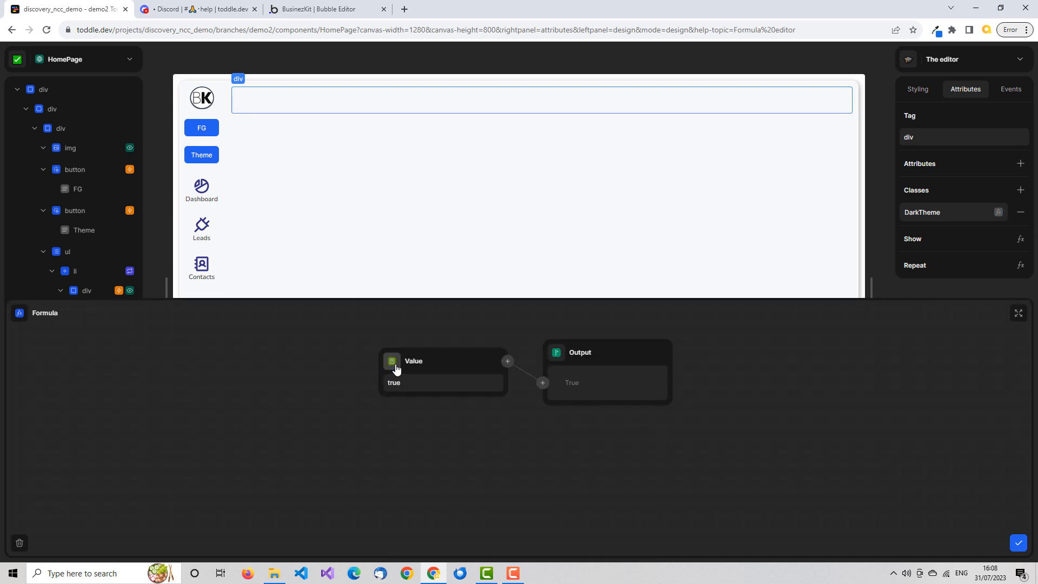
click(395, 365)
click(433, 459)
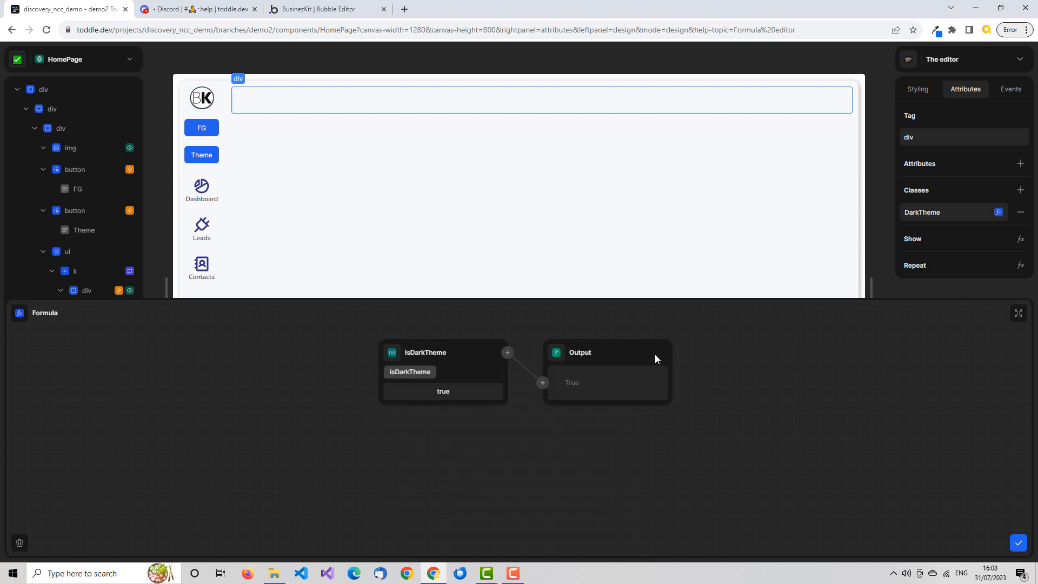
click(1018, 543)
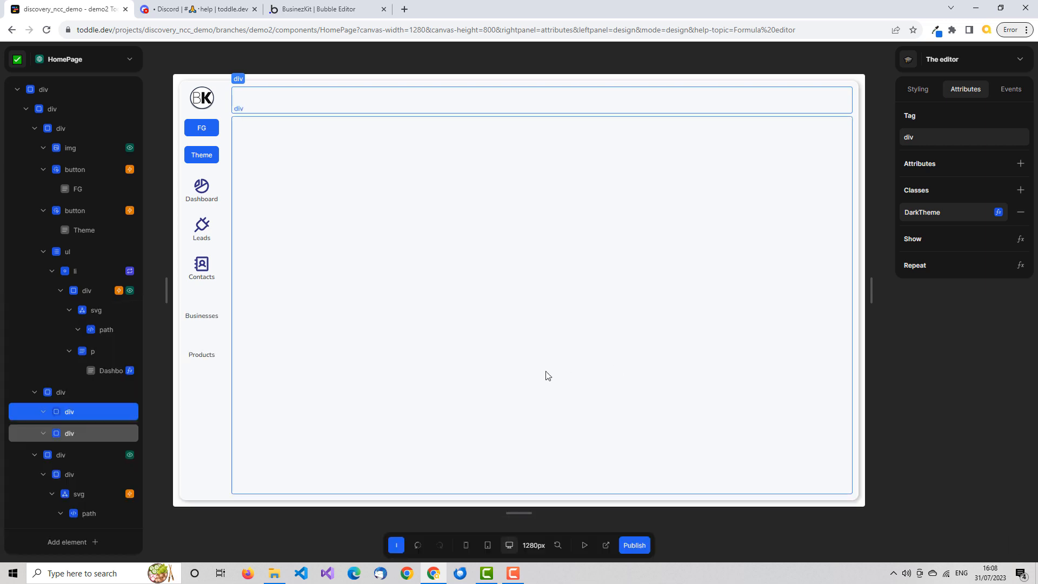
Toggle the theme in preview mode with the page's Theme button, and return to design mode.
click(584, 545)
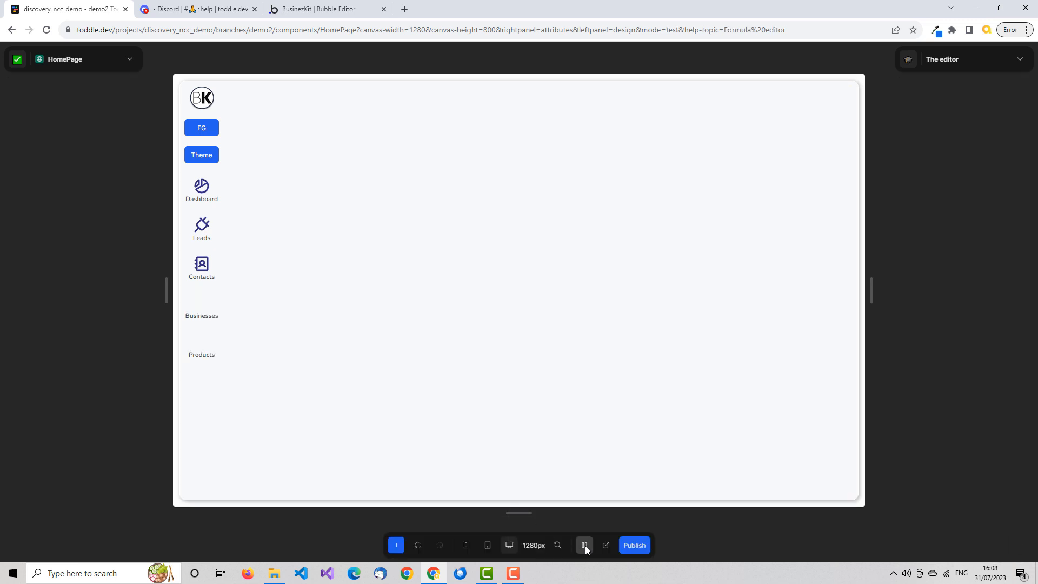
click(193, 157)
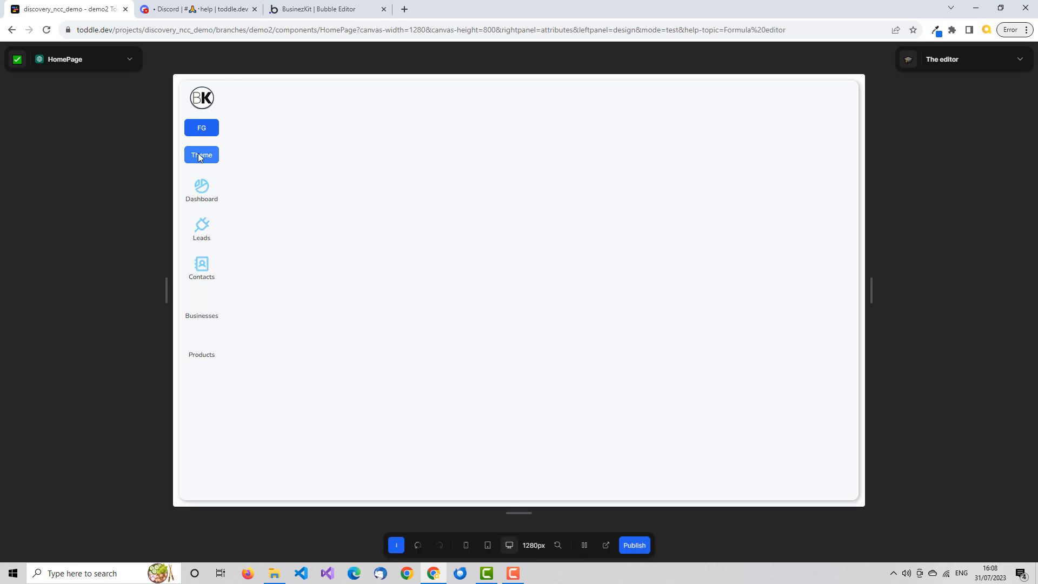
click(584, 545)
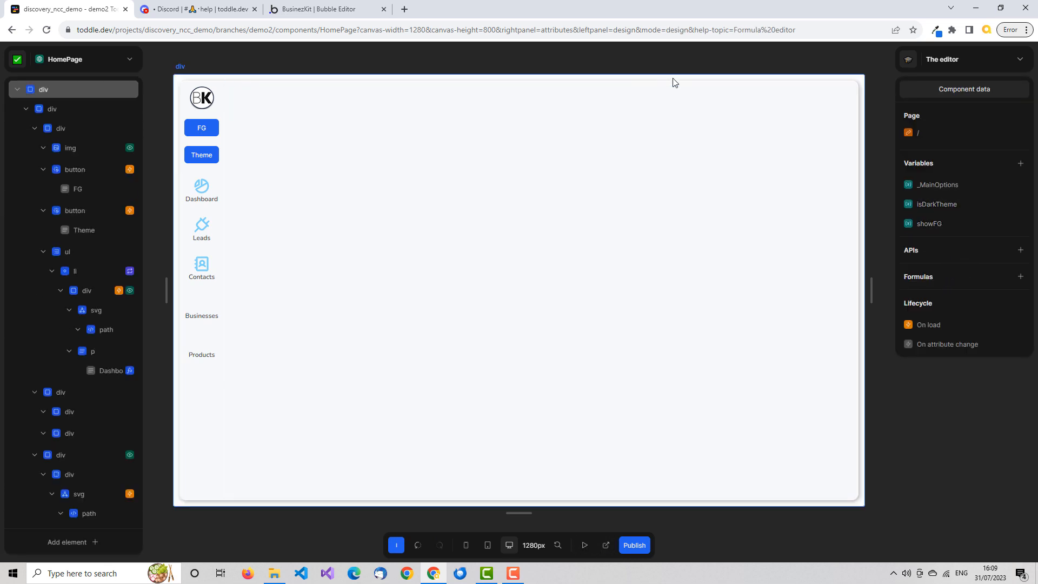
Select the header div and bring up the background settings of its .DarkTheme style variant.
click(673, 98)
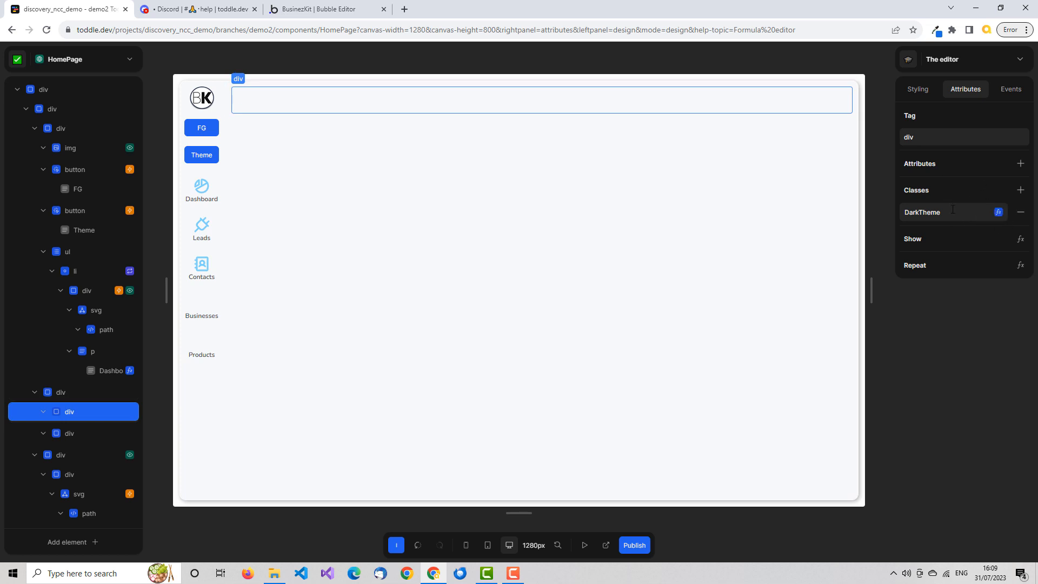
click(923, 90)
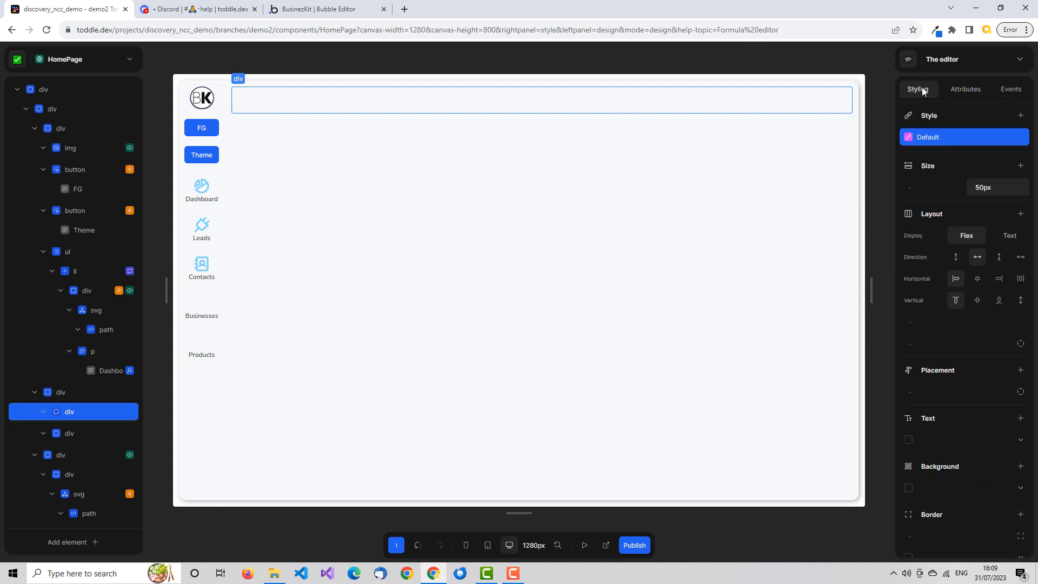
click(936, 176)
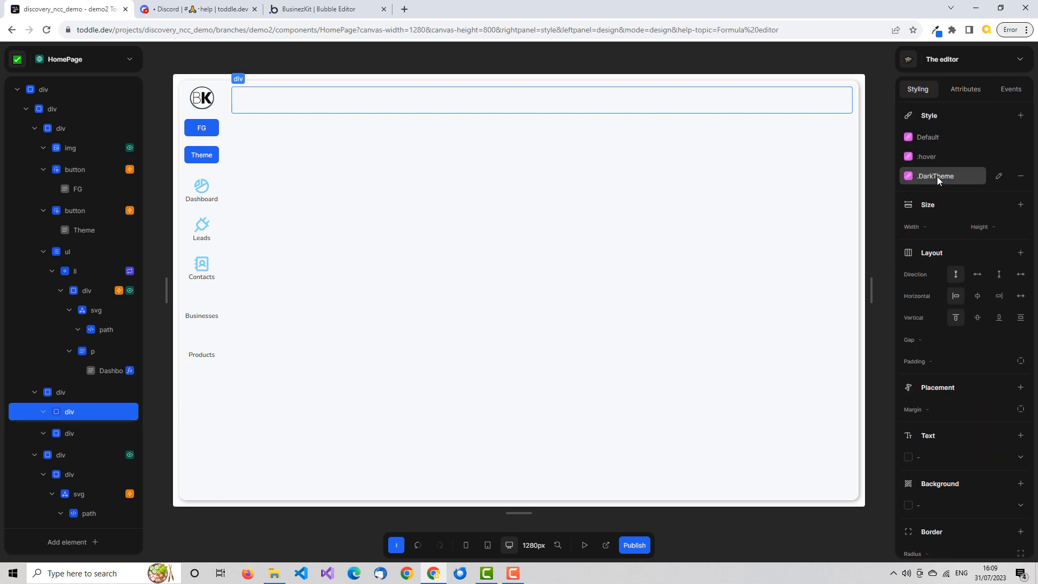
scroll(985, 325, down, 3)
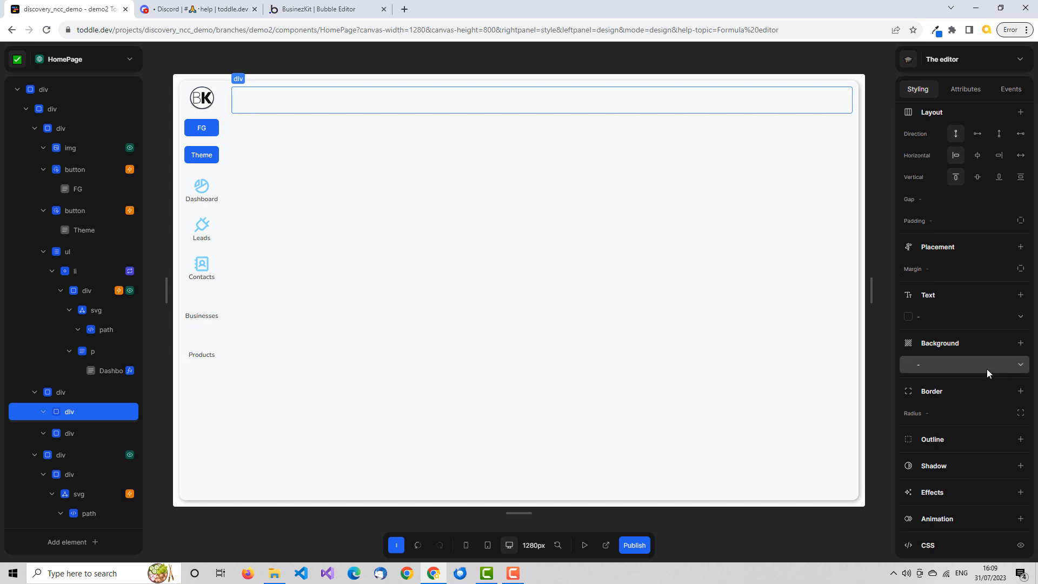
click(1003, 366)
scroll(990, 359, down, 4)
scroll(990, 357, down, 7)
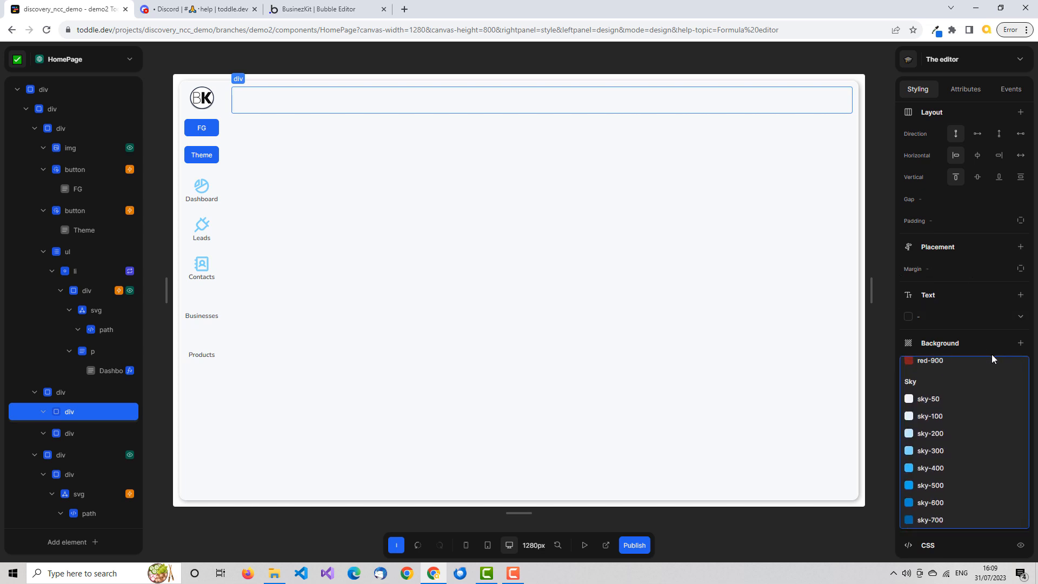
scroll(984, 398, down, 2)
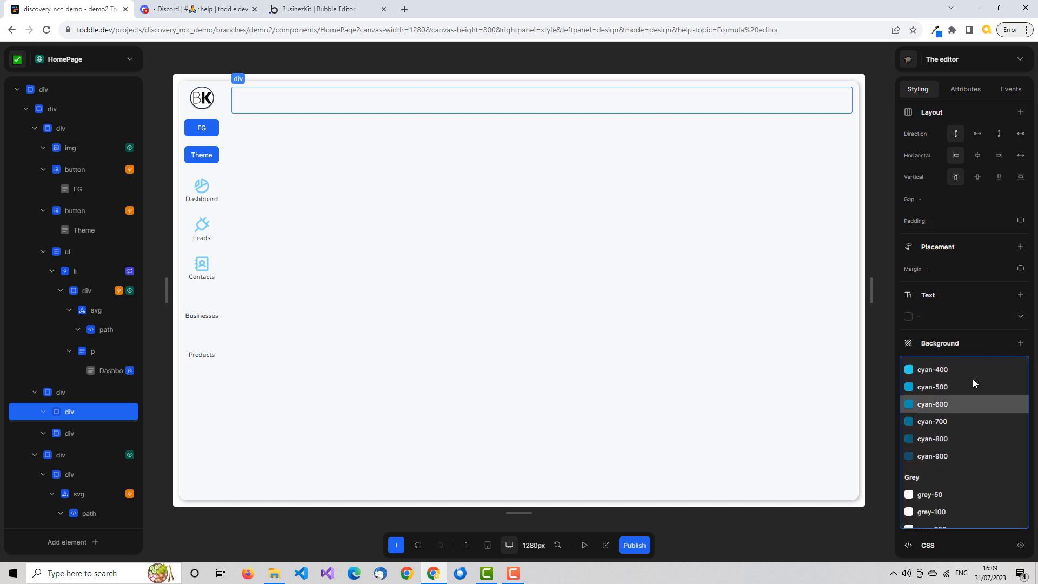
click(959, 319)
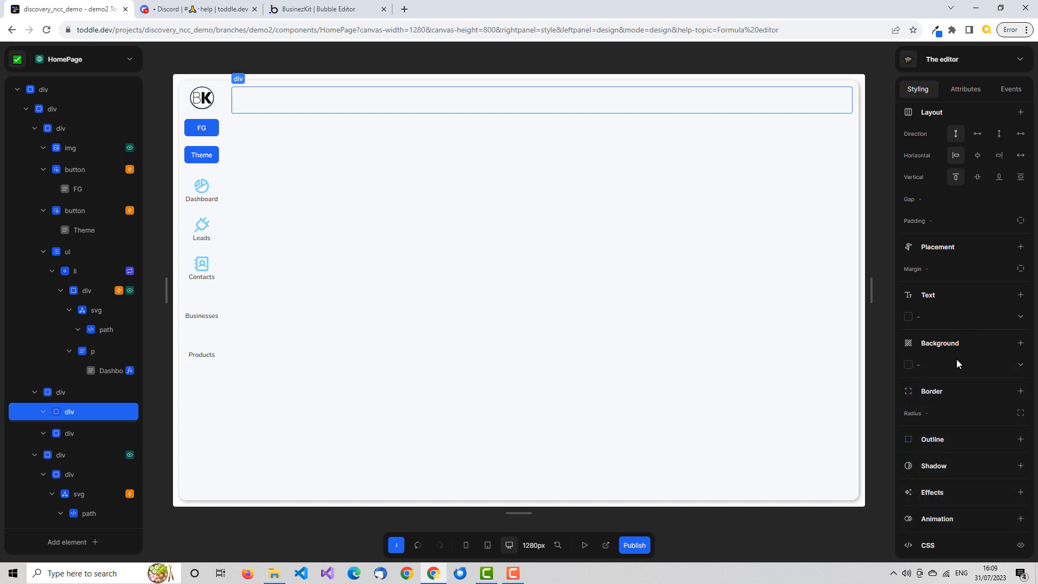
Set the background colour of the header div's .DarkTheme variant to grey-500.
click(976, 368)
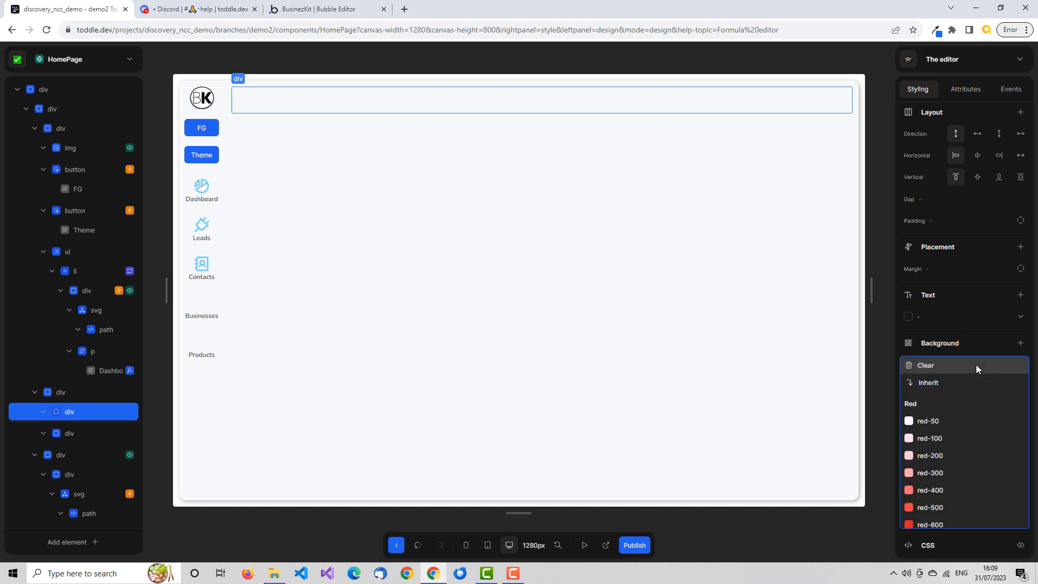
scroll(976, 368, down, 10)
scroll(975, 365, down, 5)
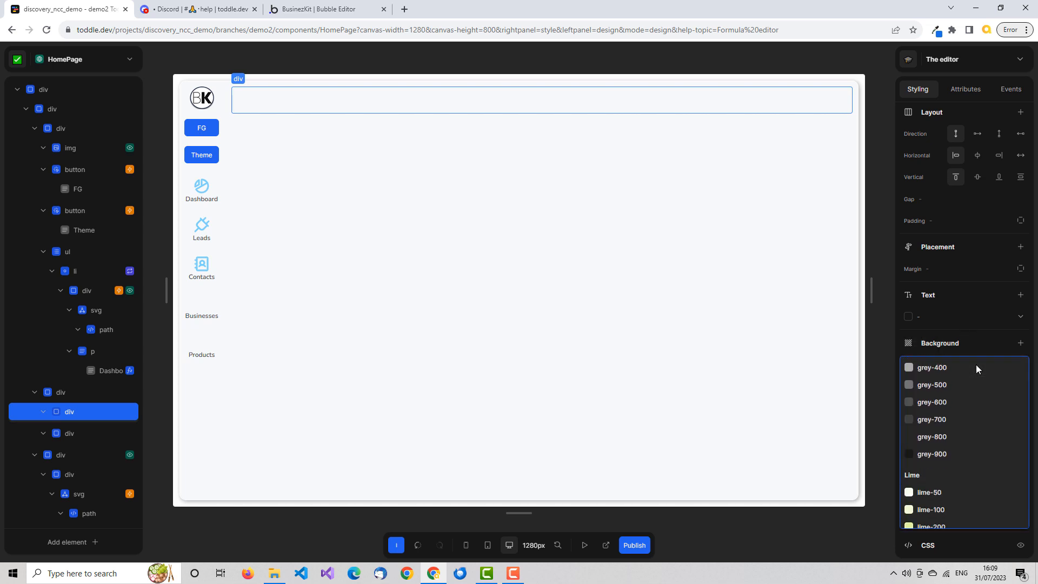
scroll(976, 365, down, 1)
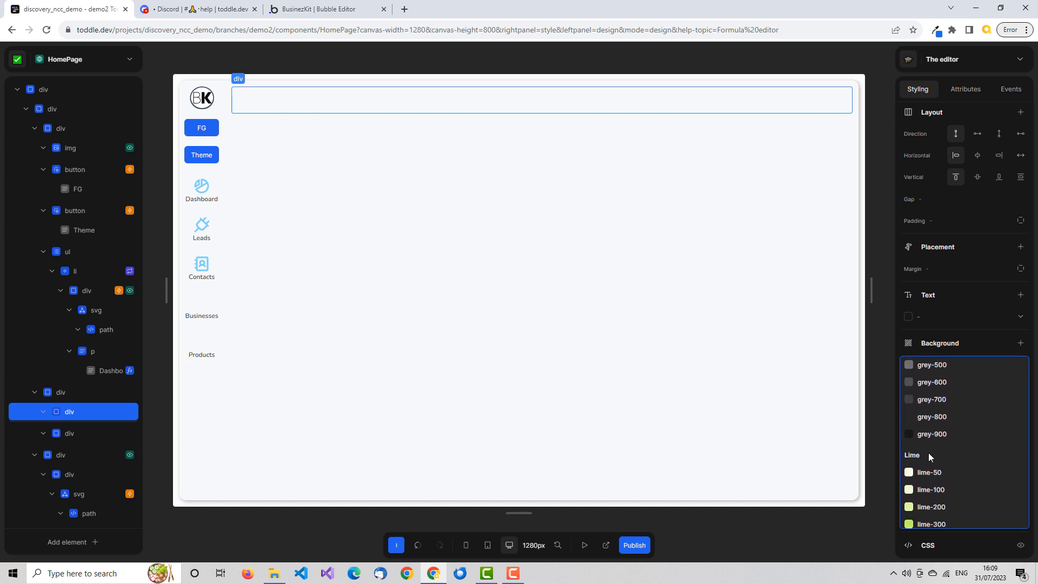
scroll(965, 402, up, 1)
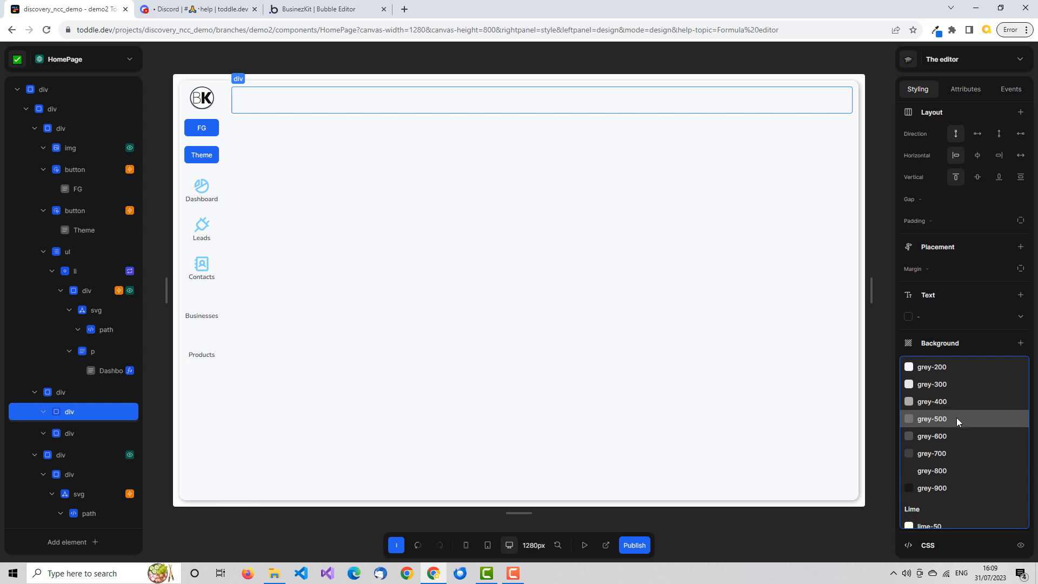
click(956, 420)
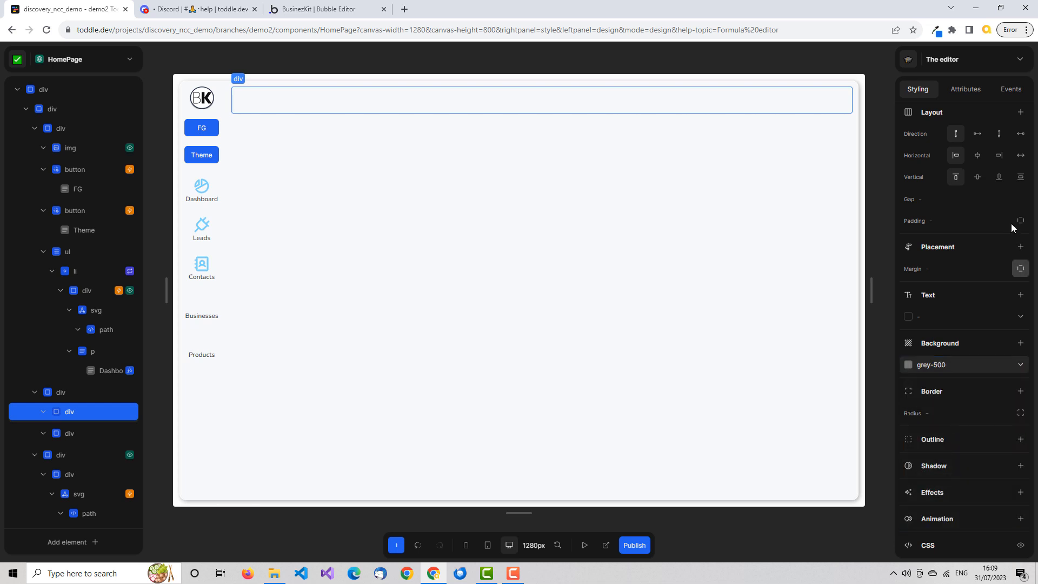
Review the .DarkTheme variant, and check the formula that controls the header div's DarkTheme class.
scroll(1011, 223, up, 3)
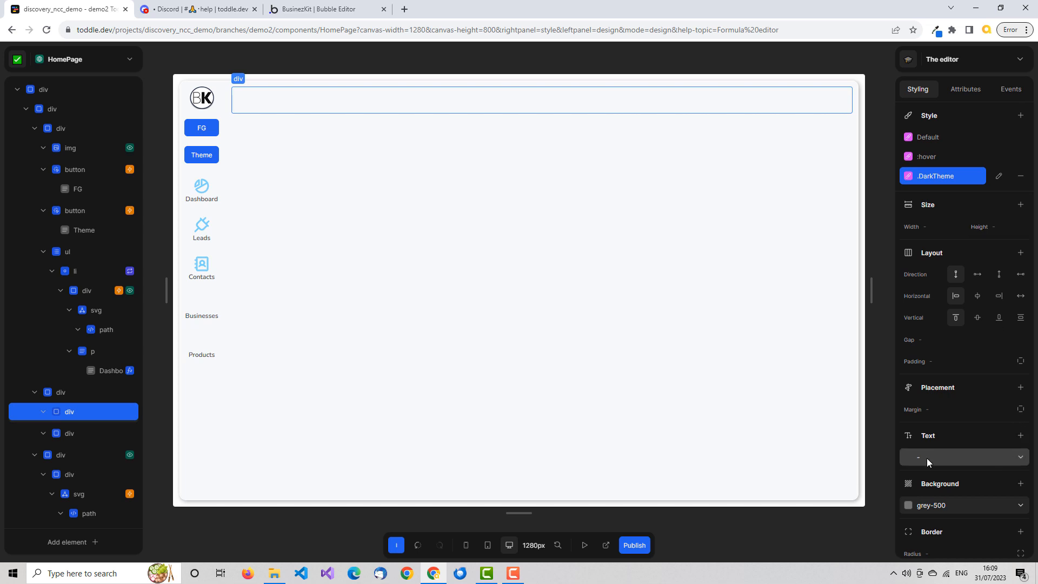
click(944, 175)
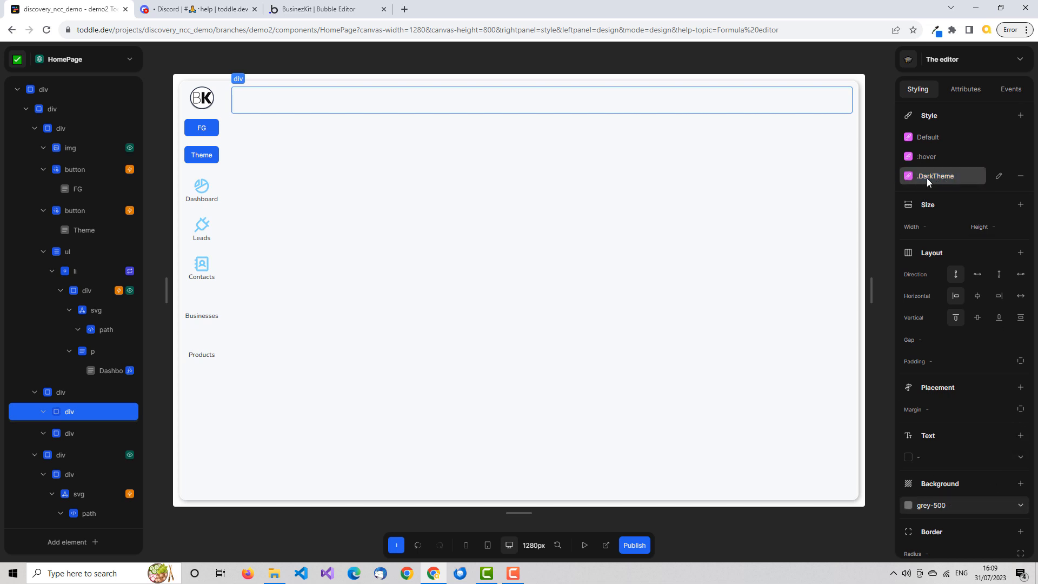
click(926, 177)
click(963, 90)
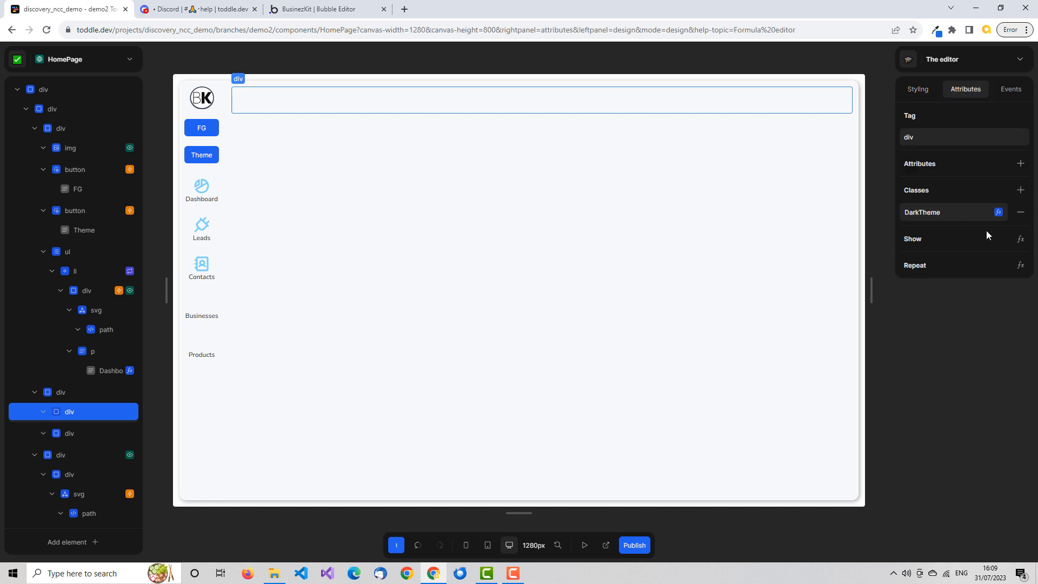
click(999, 211)
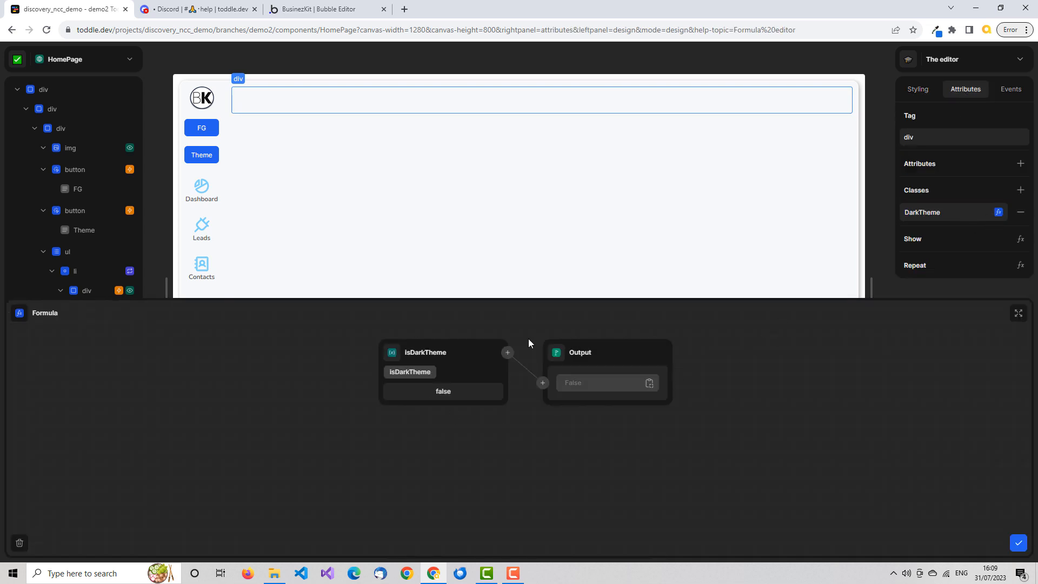
click(1018, 542)
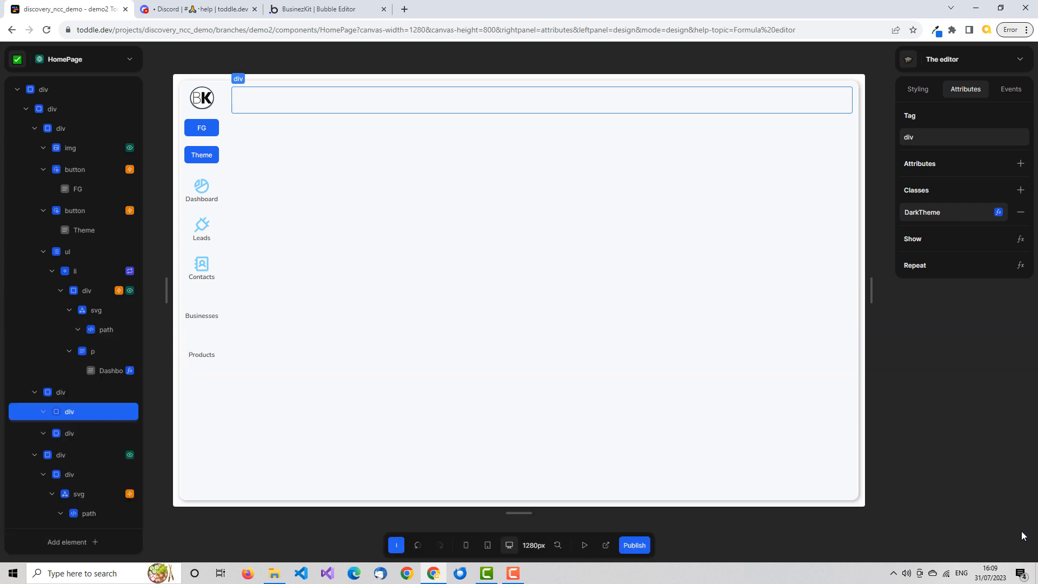
Test the dark theme in preview mode by toggling it with the page's Theme button.
click(584, 546)
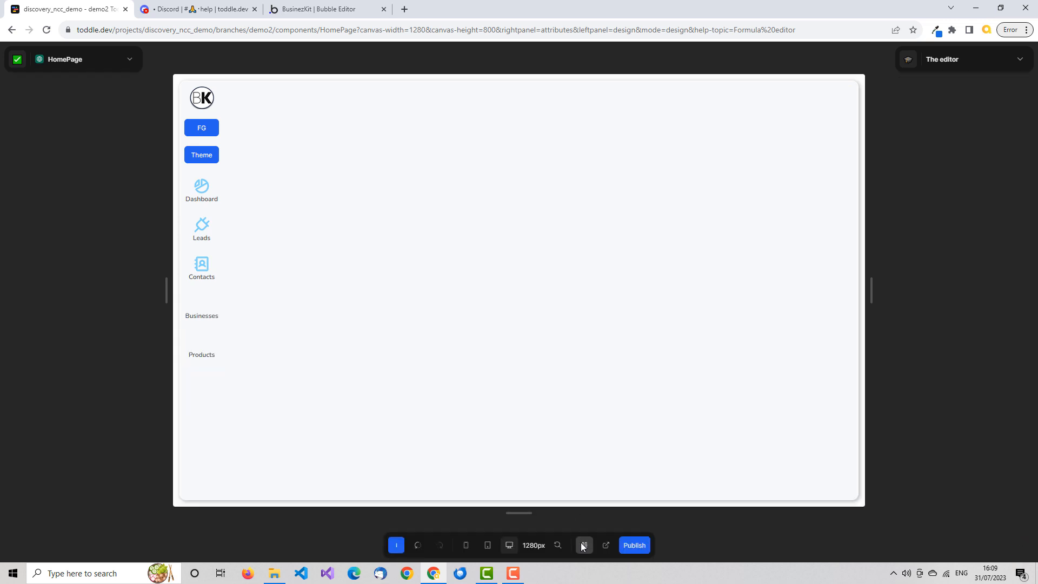
click(212, 156)
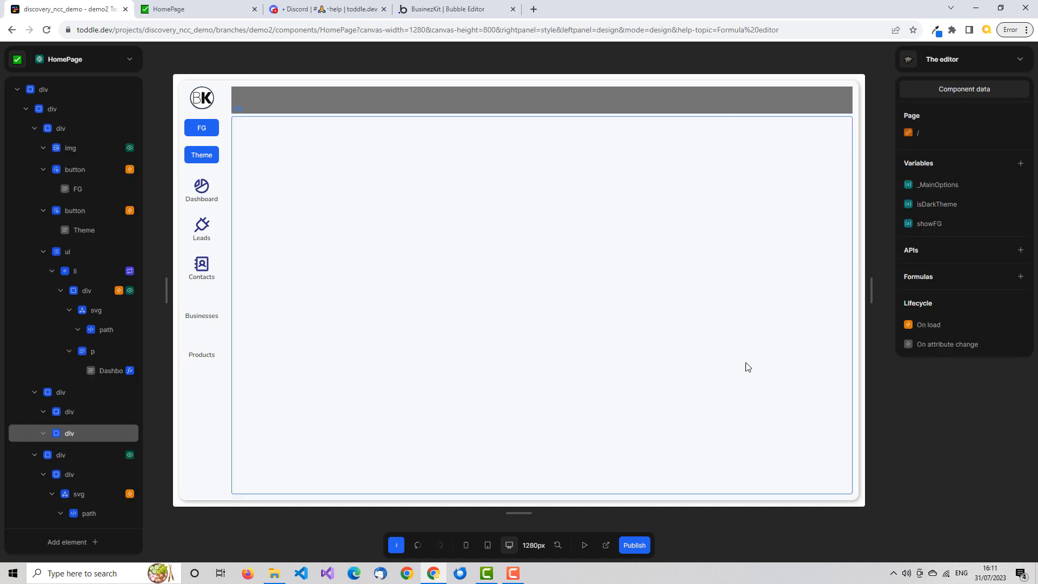
With the theme toggled, inspect the header div's .DarkTheme variant and its class formula again, and return to the styling settings.
click(772, 105)
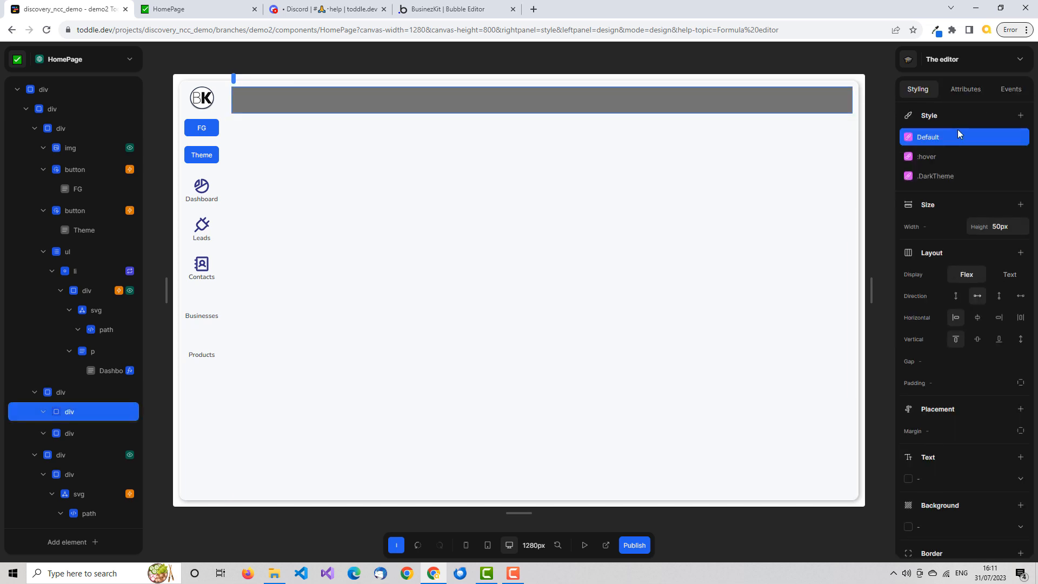
click(960, 177)
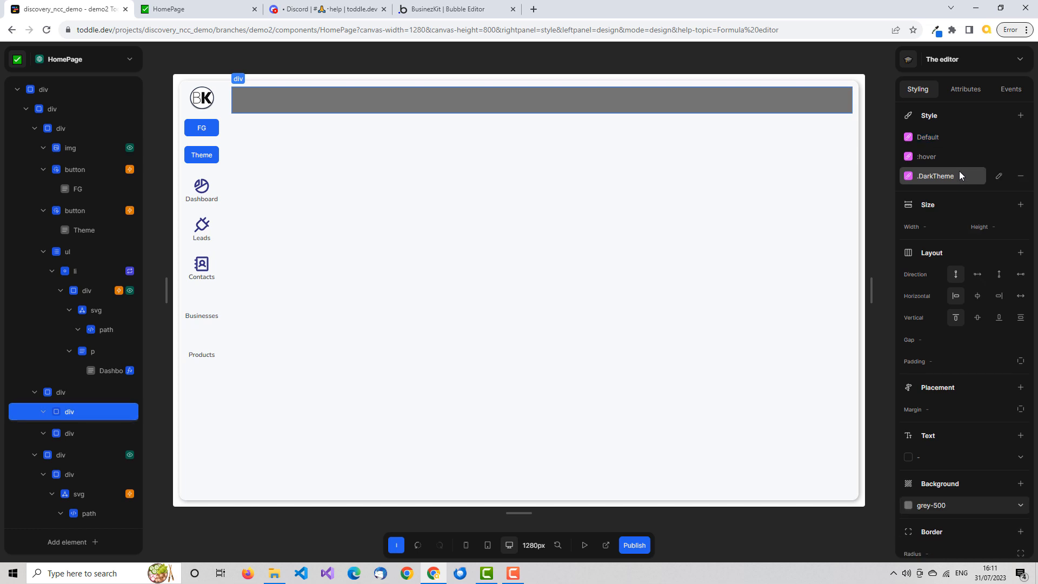
click(968, 91)
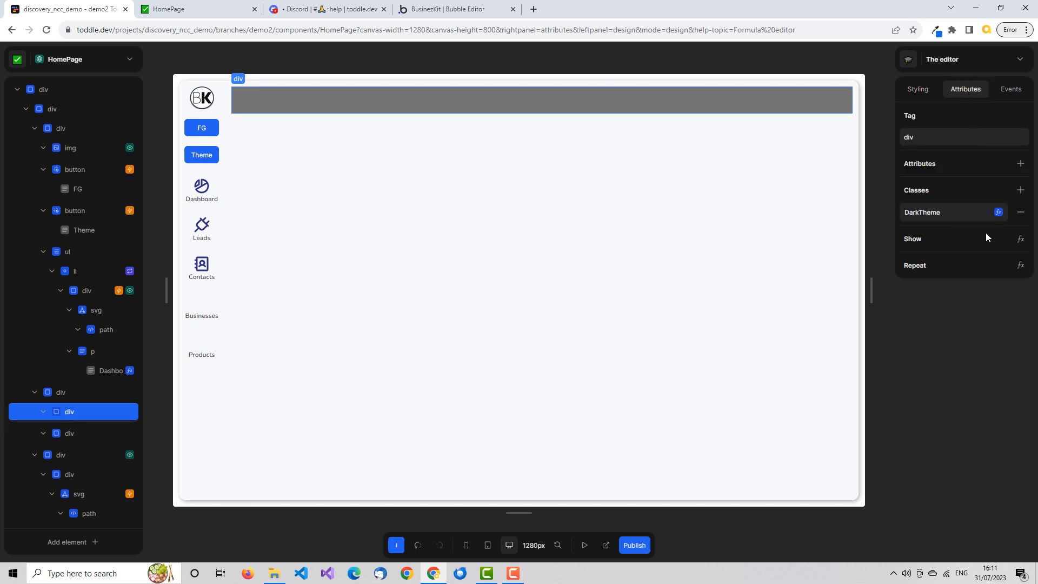
click(997, 212)
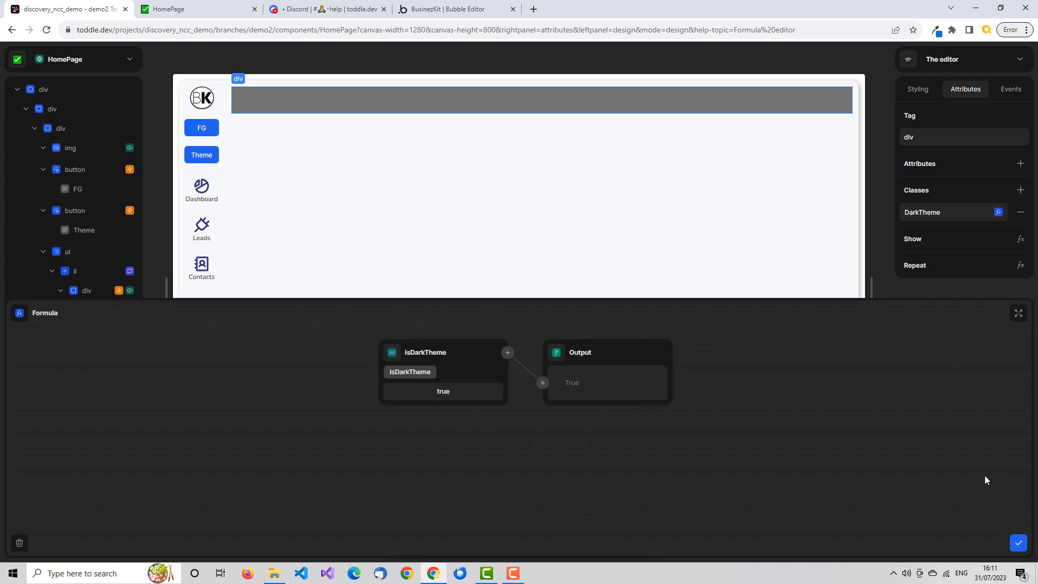
click(1018, 542)
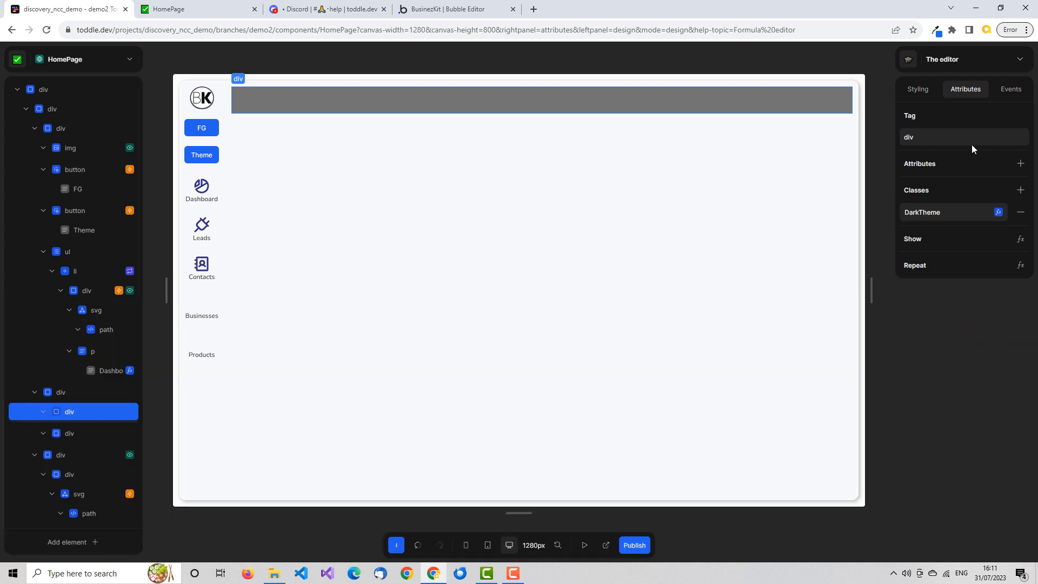
click(921, 87)
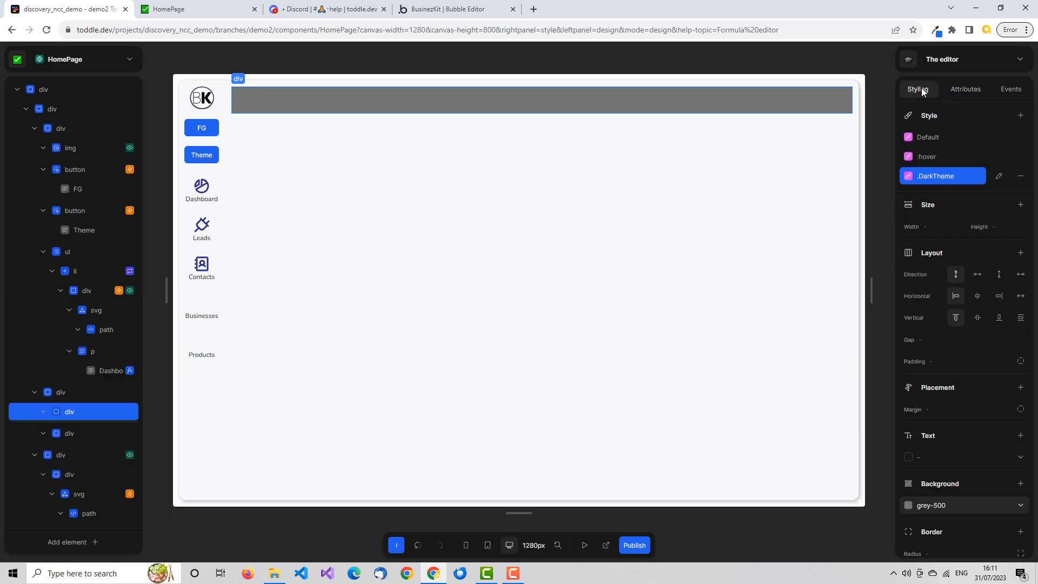